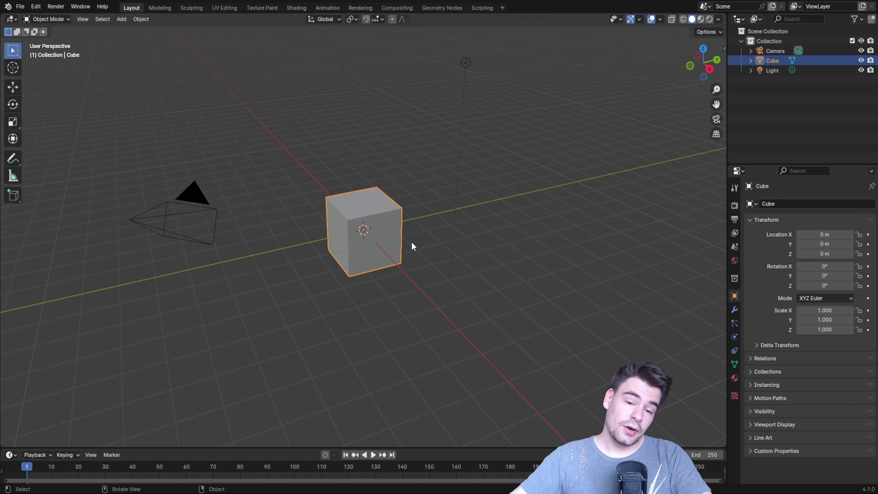
Step: Delete the default cube and add a new cube mesh in its place
key(Delete)
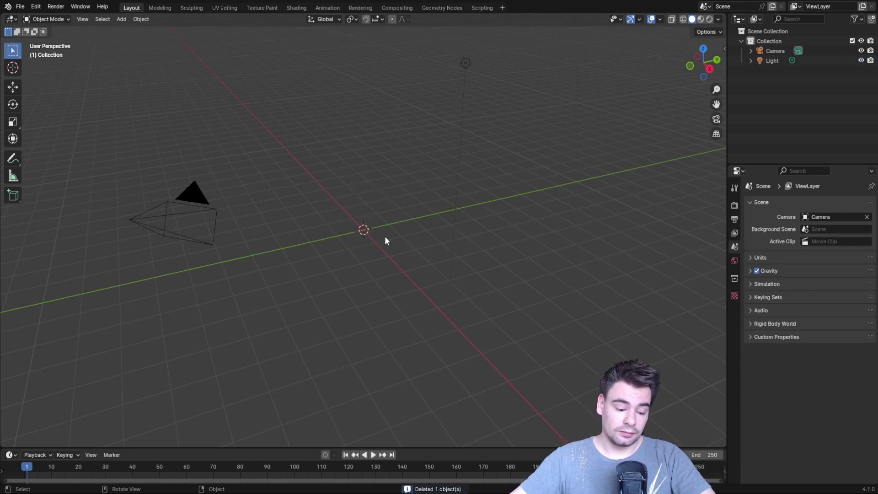
key(shift+a)
mouse_move(385, 236)
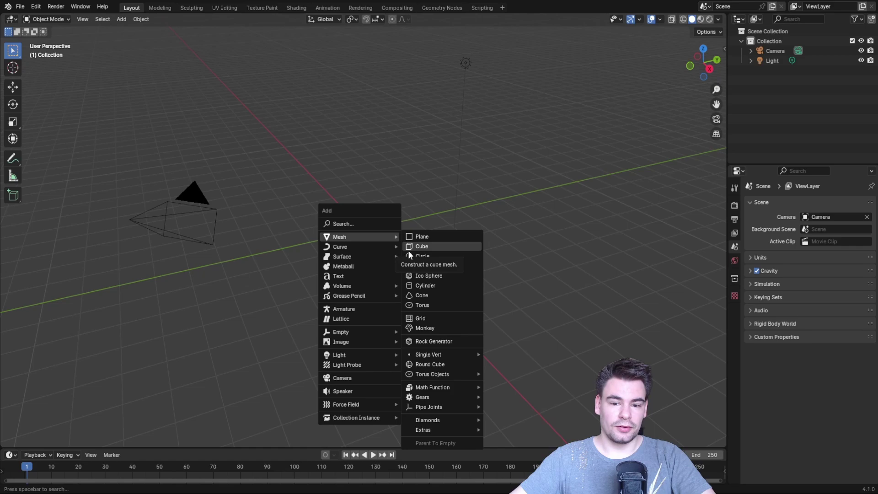
click(409, 247)
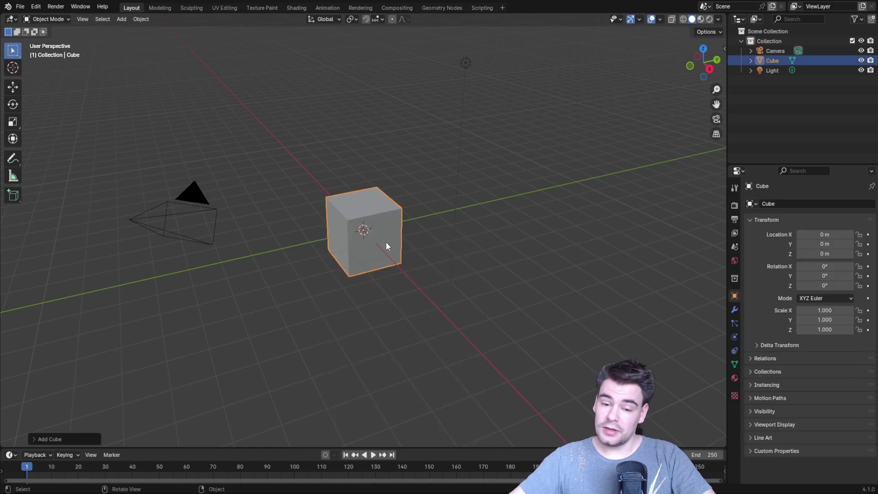
Step: Flatten the cube into a slab by scaling it along Z to about 0.18
scroll(388, 232, up, 3)
middle_drag(346, 245, 438, 217)
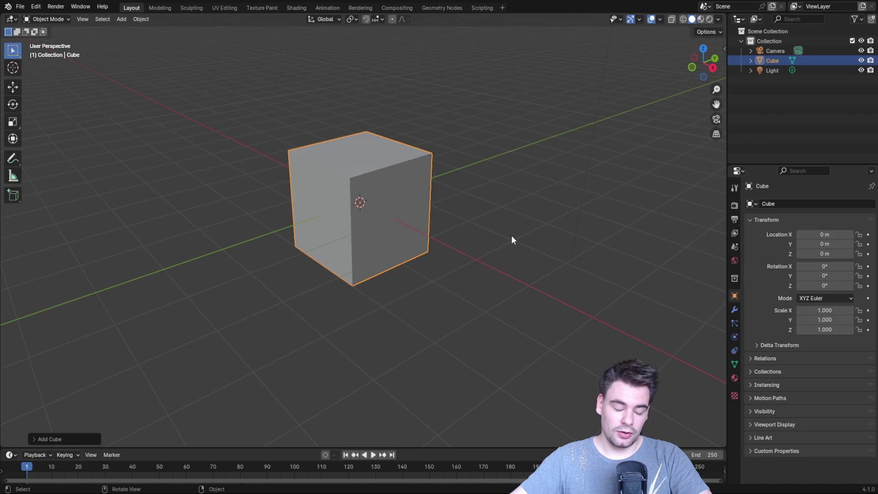
middle_drag(592, 192, 540, 192)
key(s)
key(z)
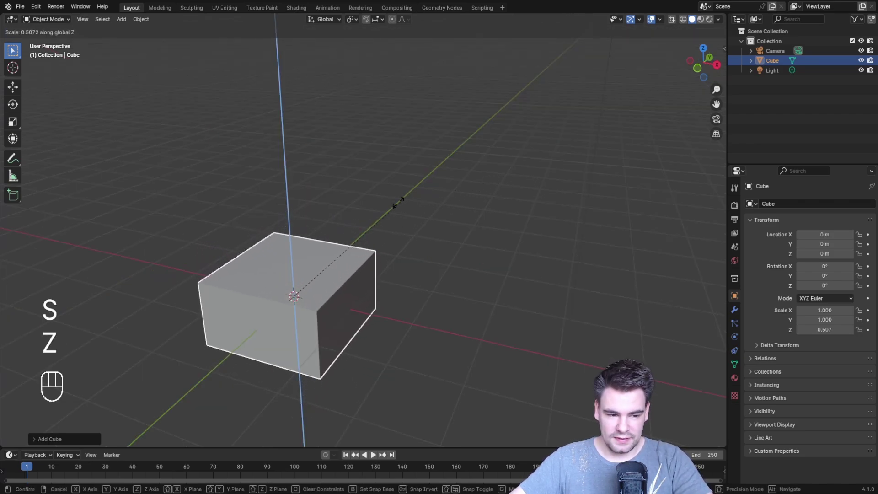
click(311, 246)
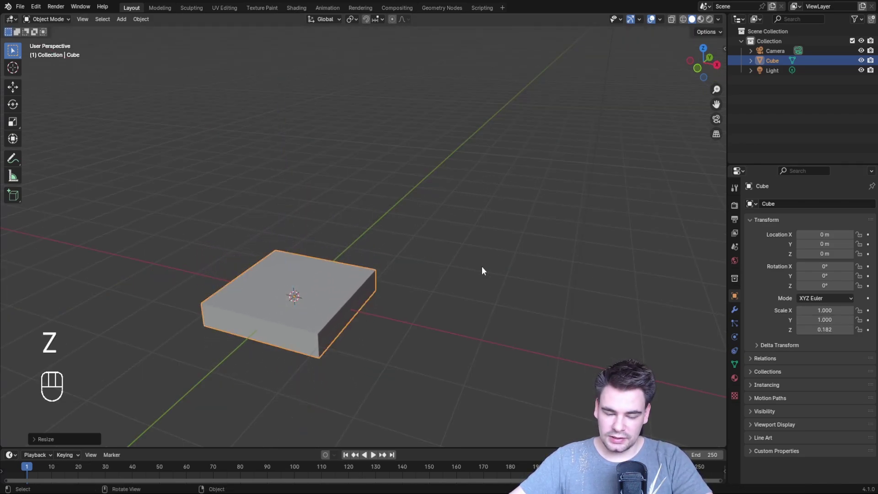
Step: Scale the slab along X to about -0.19 so that it forms a narrow ruler-shaped bar
middle_drag(482, 266, 534, 259)
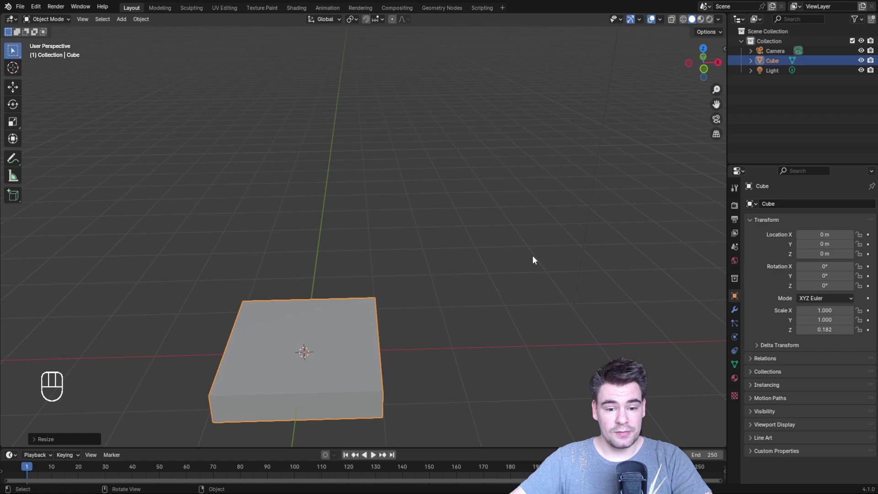
key(s)
key(y)
key(x)
key(shift)
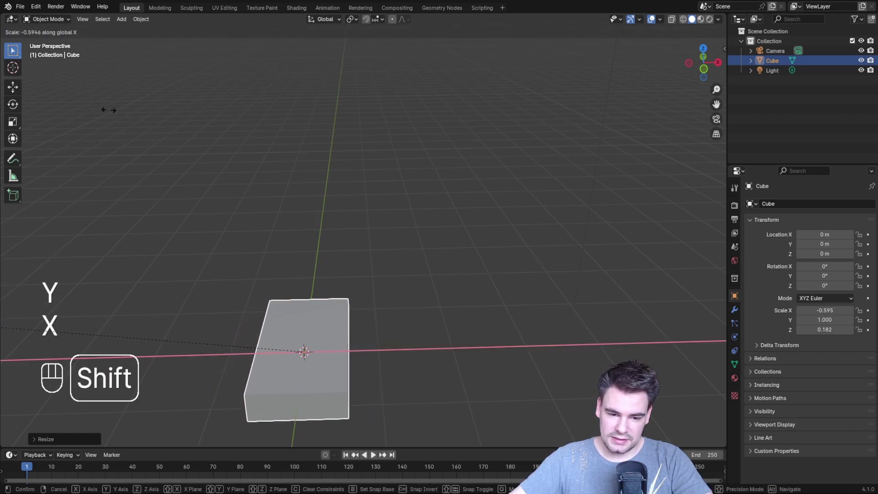
click(449, 130)
drag(826, 311, 851, 311)
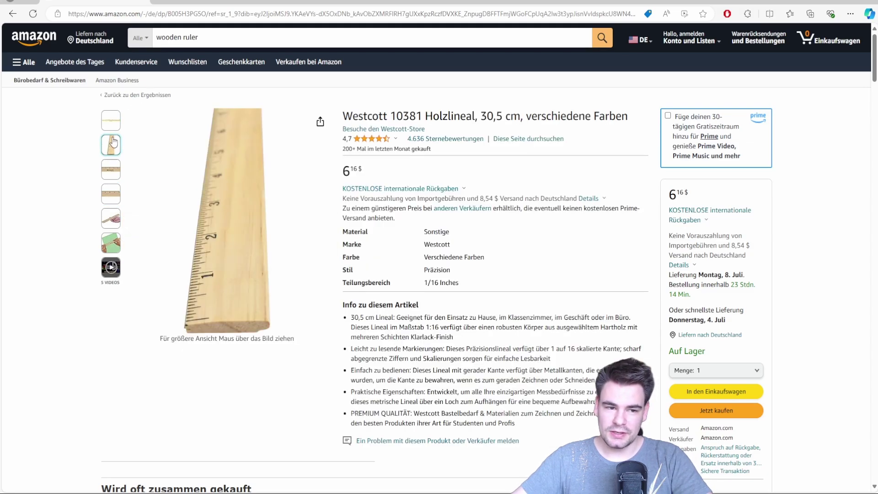
Step: On the Amazon page of the Westcott wooden ruler, open the full-size front image and save it
click(205, 224)
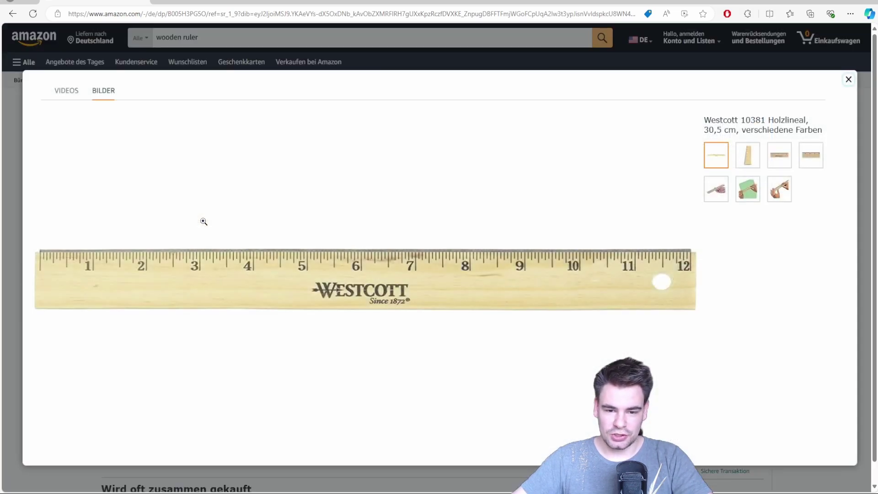
right_click(316, 213)
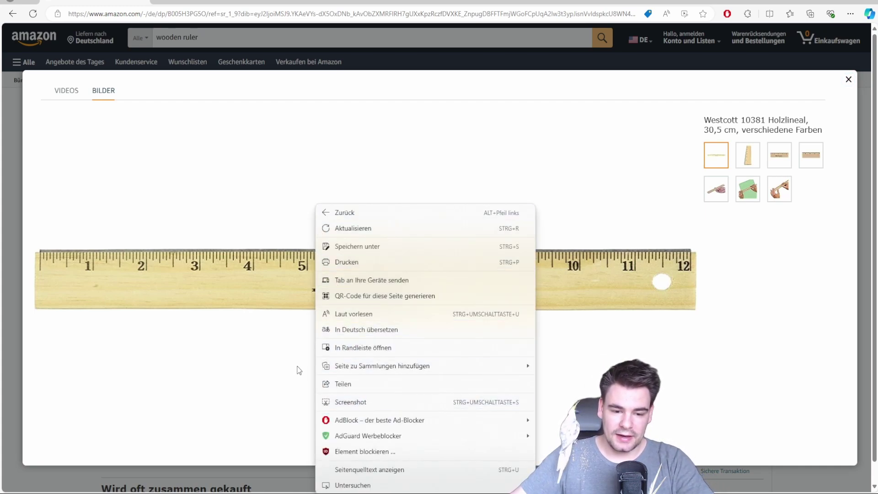
mouse_move(219, 493)
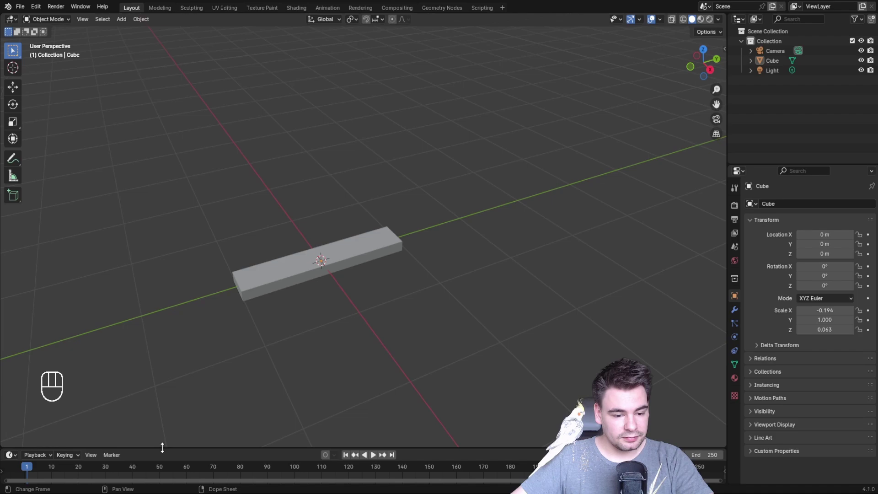
Step: Back in Blender, give the bar a new material and turn the enlarged timeline area into a Shader Editor
drag(162, 448, 186, 274)
click(290, 194)
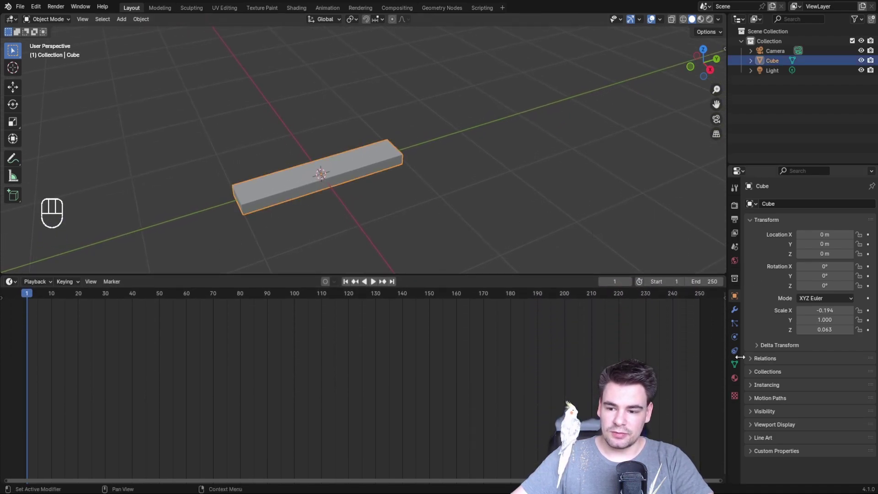
click(735, 379)
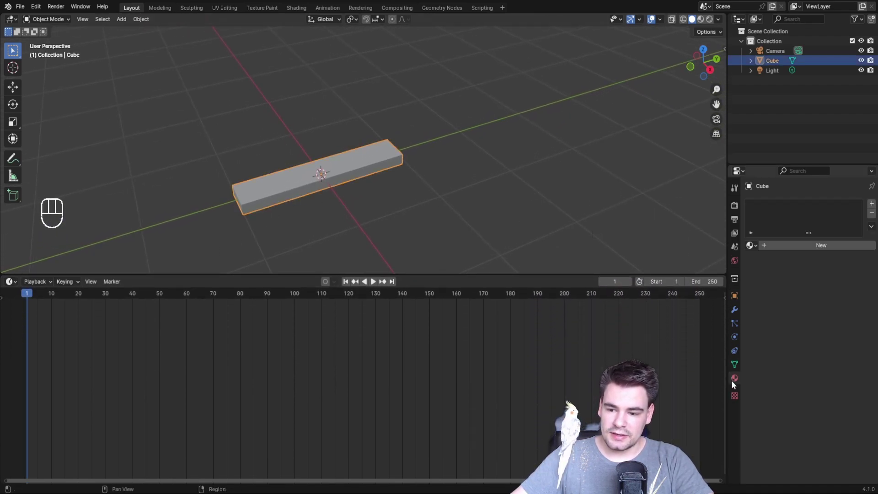
click(806, 243)
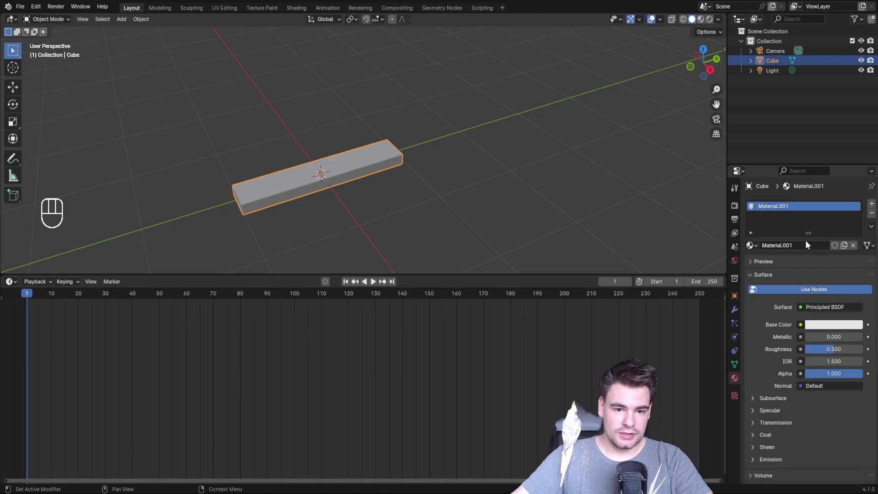
click(9, 281)
click(41, 374)
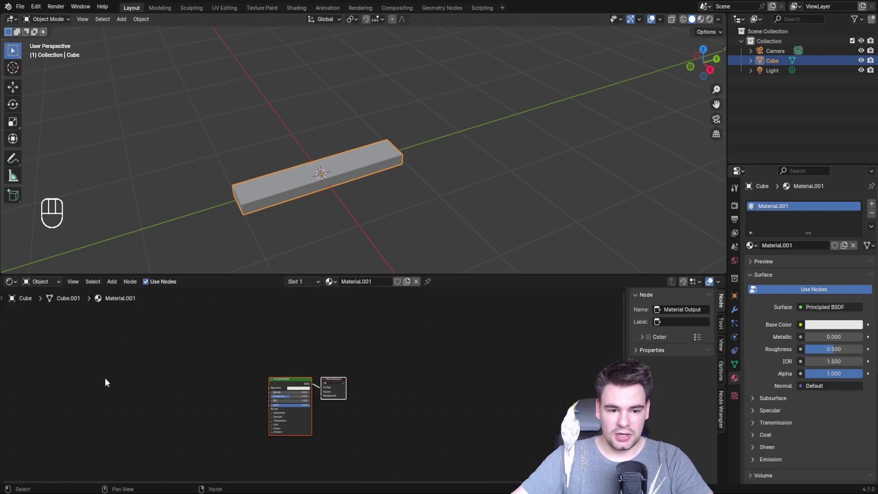
Step: Bring the ruler image 51NU3os0JvL._AC_SL1500_.jpg from the Downloads folder into the bar's shader as an image texture node
scroll(230, 386, up, 2)
scroll(185, 369, up, 2)
middle_drag(215, 369, 277, 334)
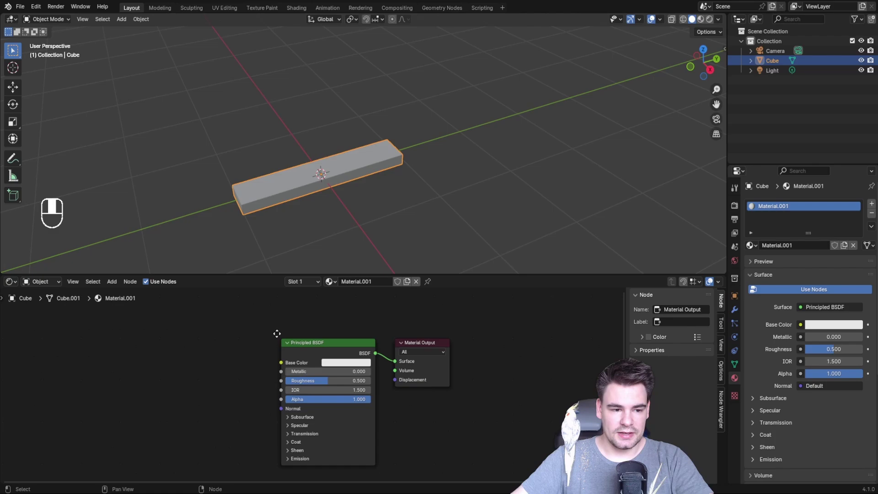
key(alt+Tab)
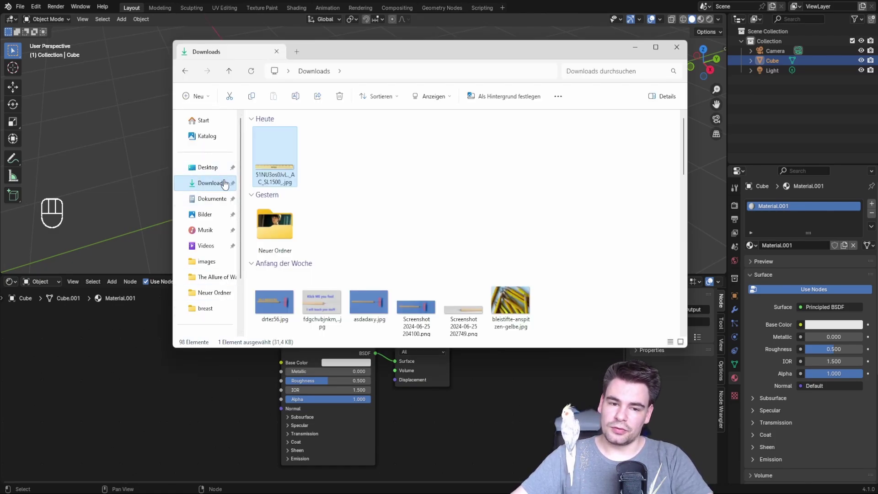
drag(419, 50, 544, 58)
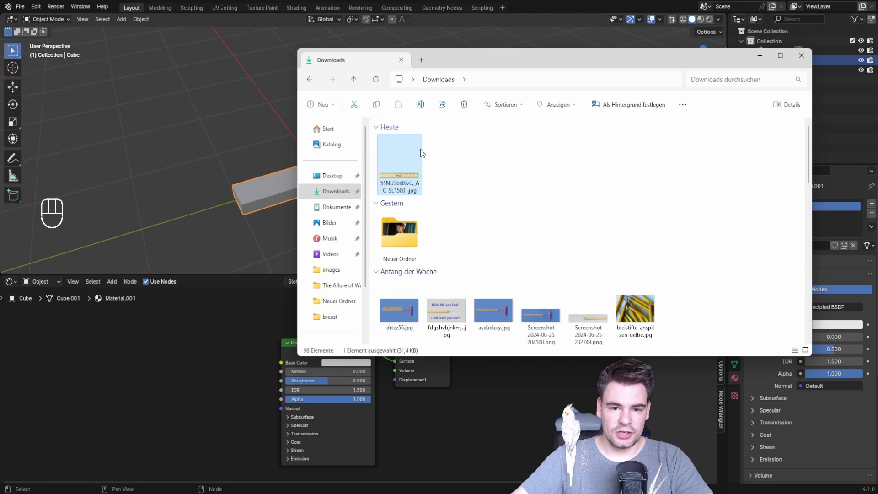
drag(162, 365, 162, 364)
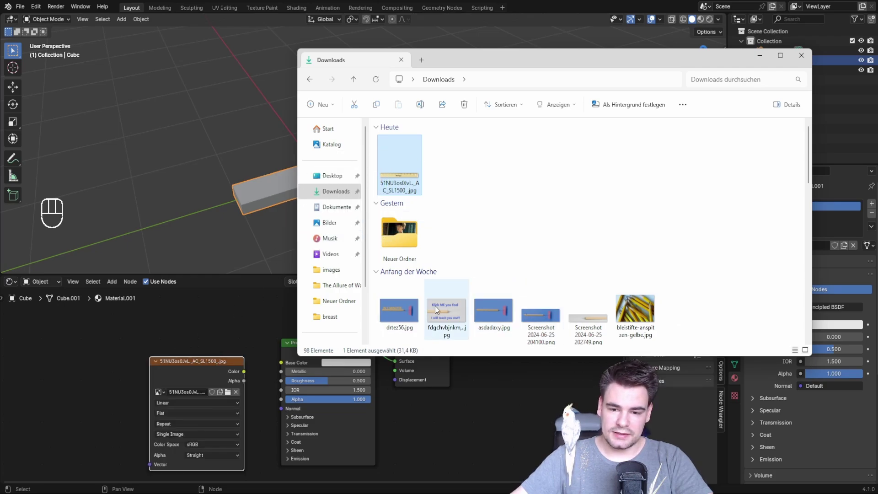
click(210, 319)
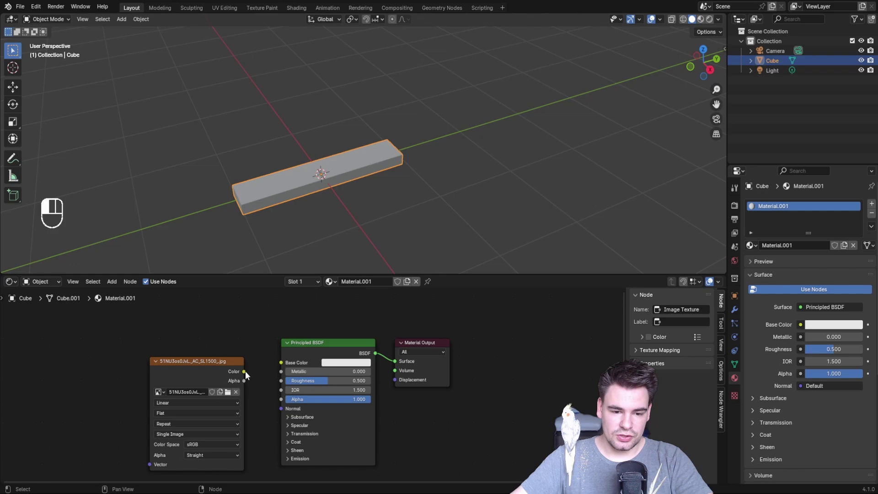
Step: Connect the image texture's Color to the Principled BSDF's Base Color and show the viewport in Material Preview
drag(244, 372, 280, 362)
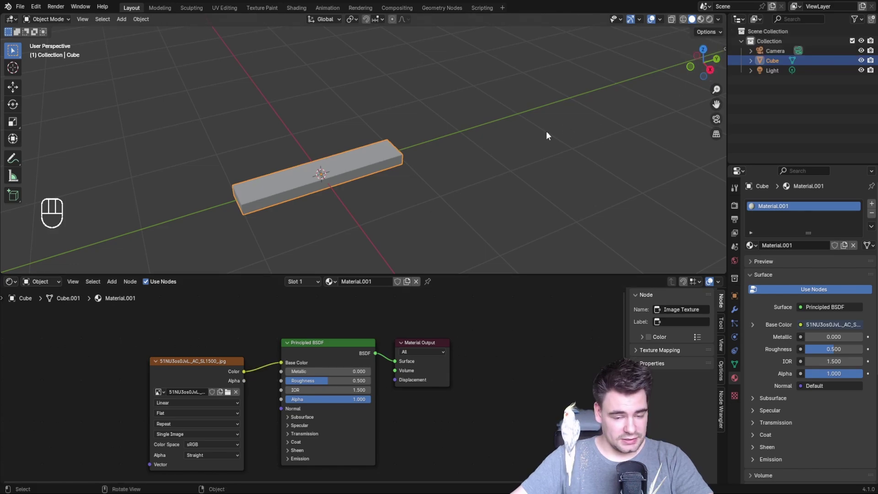
click(700, 18)
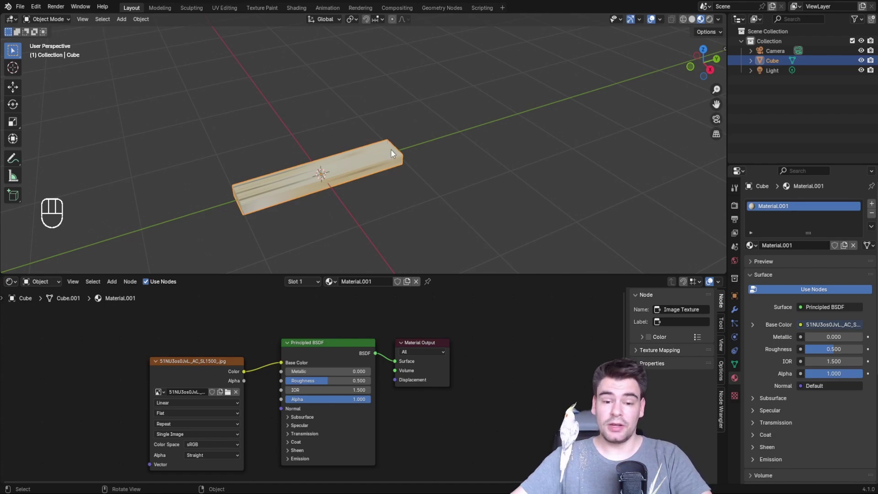
drag(717, 104, 733, 100)
Step: Add linked Texture Coordinate and Mapping nodes to the image texture using Node Wrangler
click(209, 359)
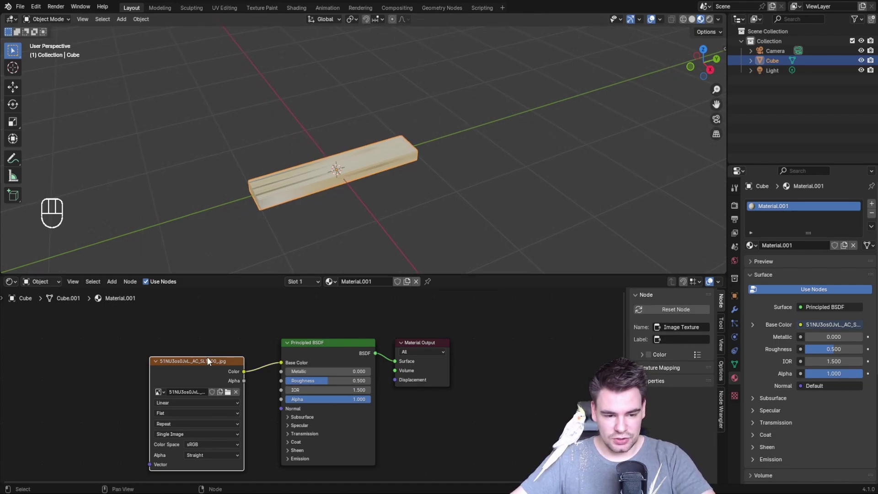
key(ctrl+t)
middle_drag(158, 363, 218, 361)
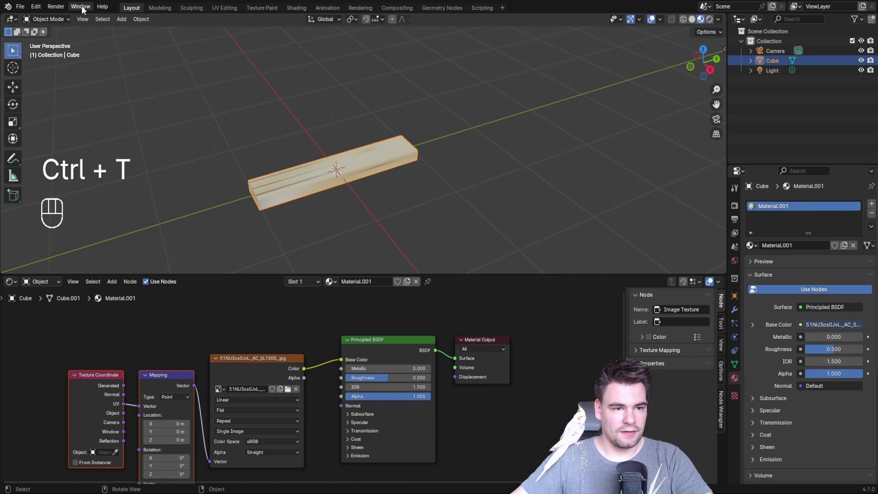
Step: Look up the Node Wrangler add-on in the preferences by searching for "node", and close the preferences
click(36, 7)
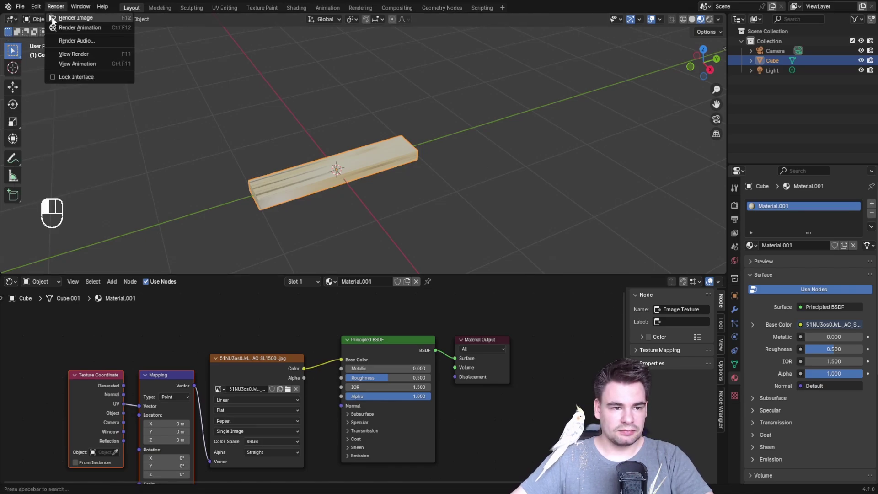
click(50, 133)
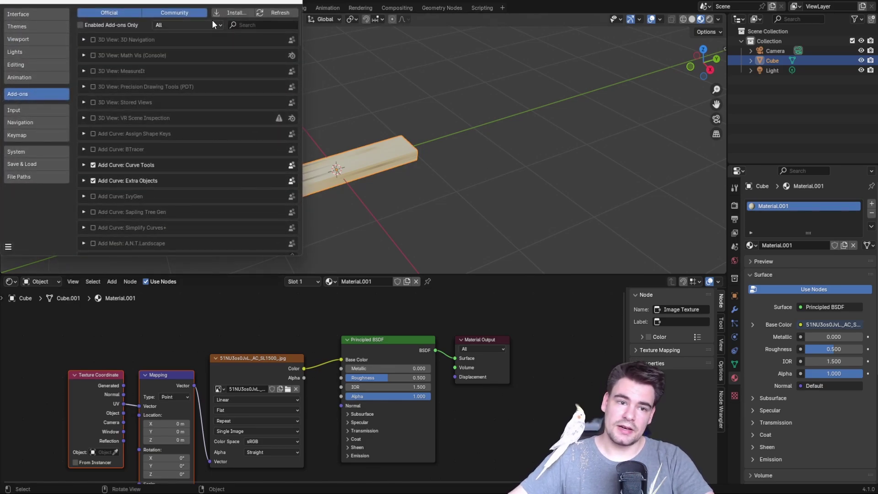
text(node)
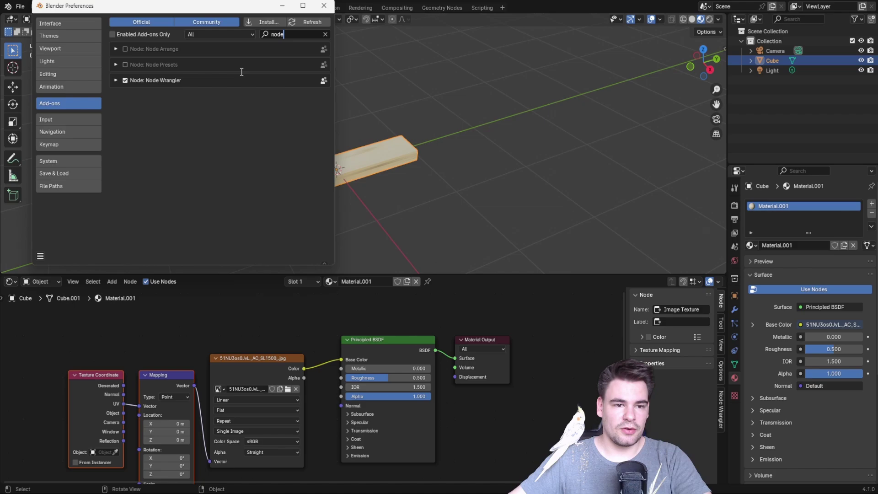
click(323, 5)
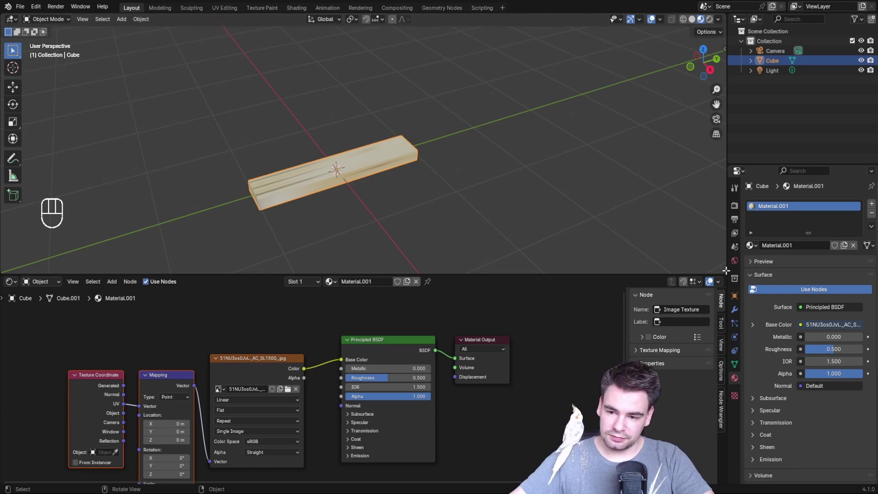
Step: Split the 3D viewport vertically and display the ruler image 51NU3os0JvL._AC_SL1500_.jpg in an Image Editor in the new area
drag(727, 271, 343, 221)
click(354, 19)
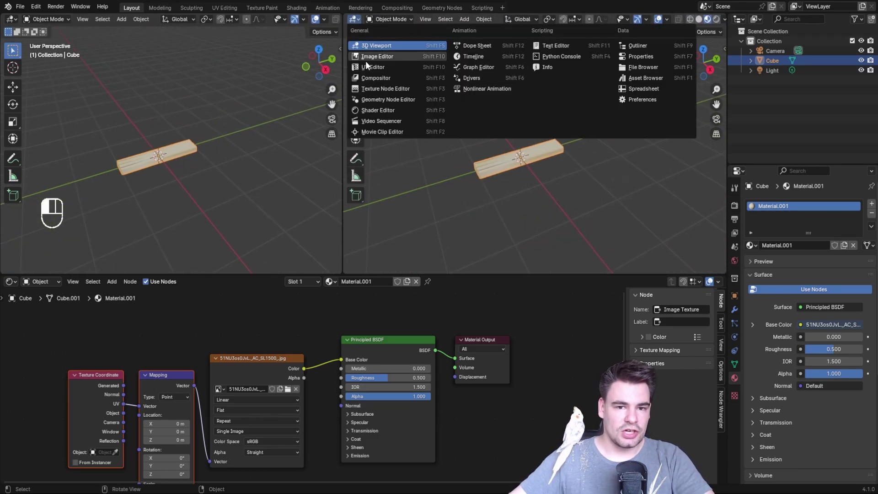
click(366, 58)
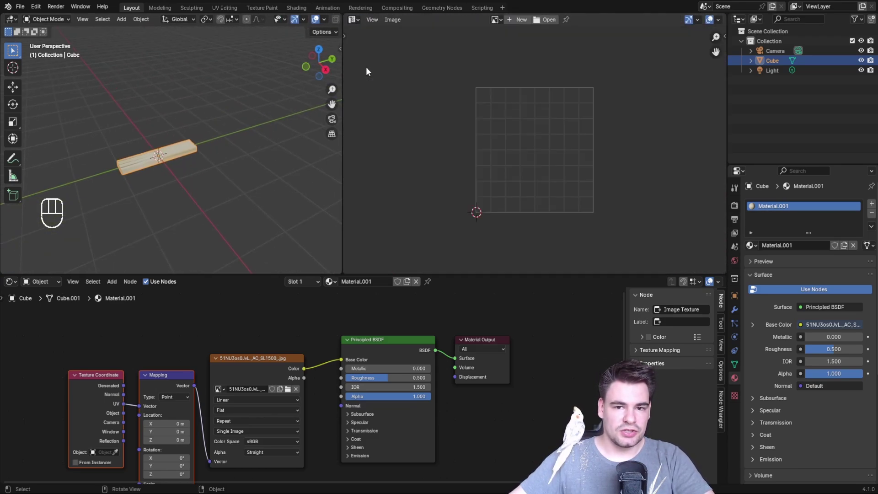
click(496, 23)
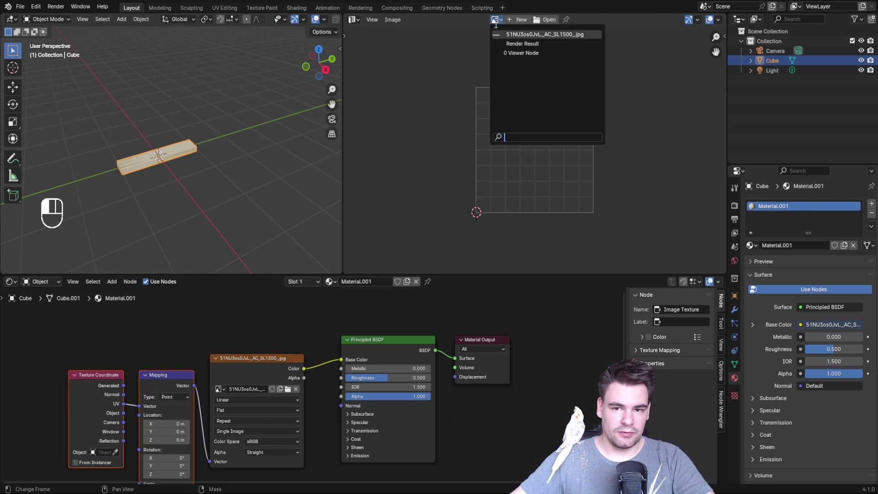
click(519, 33)
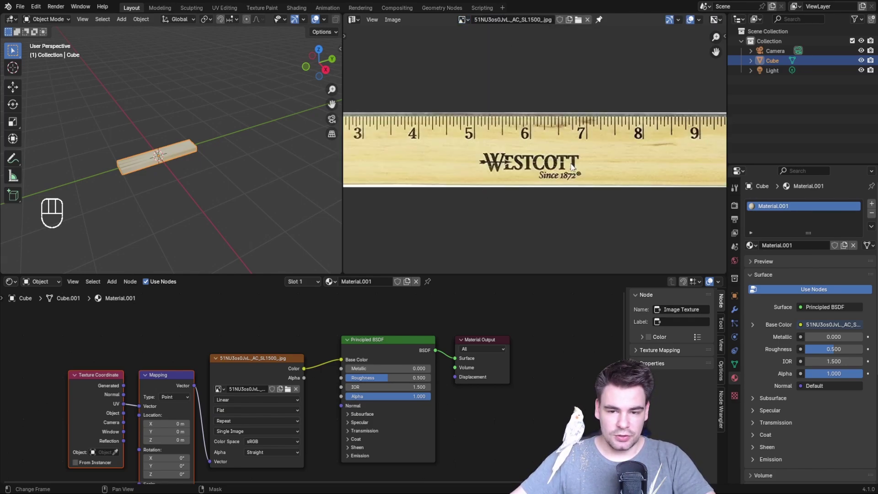
scroll(572, 167, down, 4)
scroll(224, 188, up, 3)
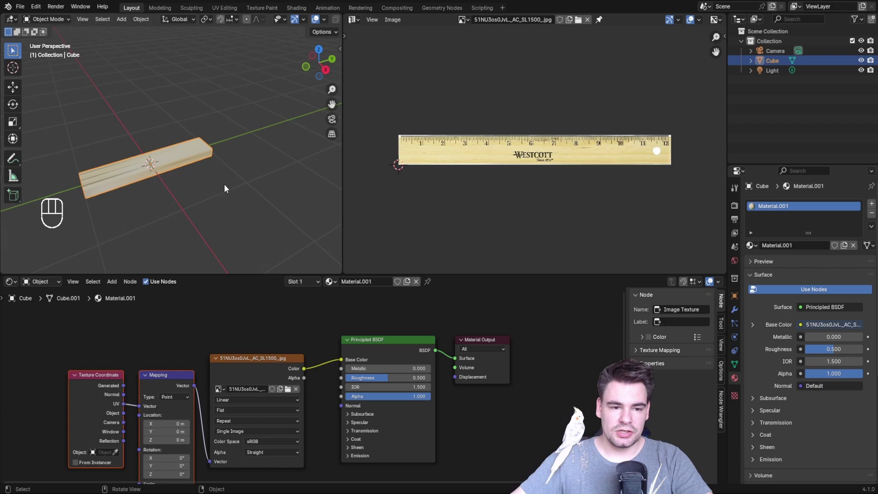
Step: Undo the latest series of edits and select the bar's entire mesh in Edit Mode
key(ctrl+z)
key(ctrl+z)
key(ctrl+z)
key(ctrl+z)
key(ctrl+z)
key(ctrl+z)
key(ctrl+z)
key(ctrl+z)
key(ctrl+z)
key(ctrl+z)
key(ctrl+z)
key(ctrl+z)
key(ctrl+z)
key(ctrl+z)
key(ctrl+z)
key(ctrl+z)
key(ctrl+z)
key(ctrl+z)
key(ctrl+z)
key(ctrl+z)
key(a)
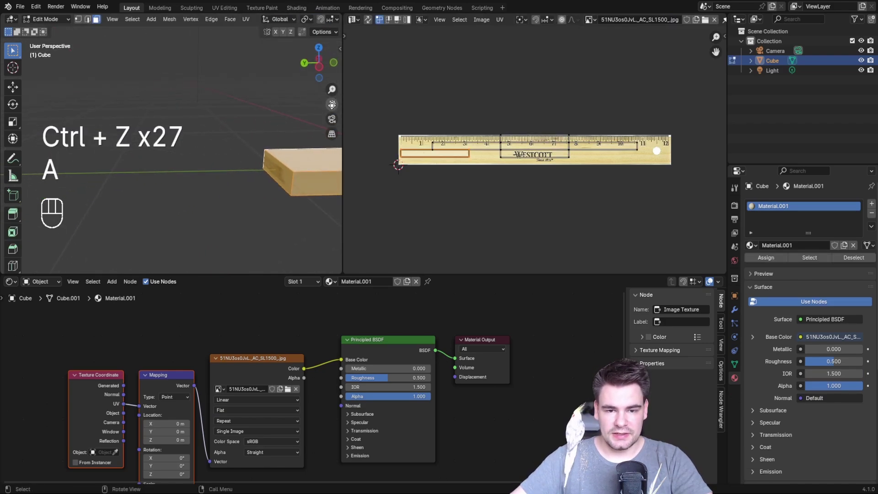
Step: Select the bar's top face and move its UV island over the Westcott logo on the ruler image
drag(332, 104, 287, 102)
middle_drag(317, 137, 327, 156)
scroll(327, 156, down, 4)
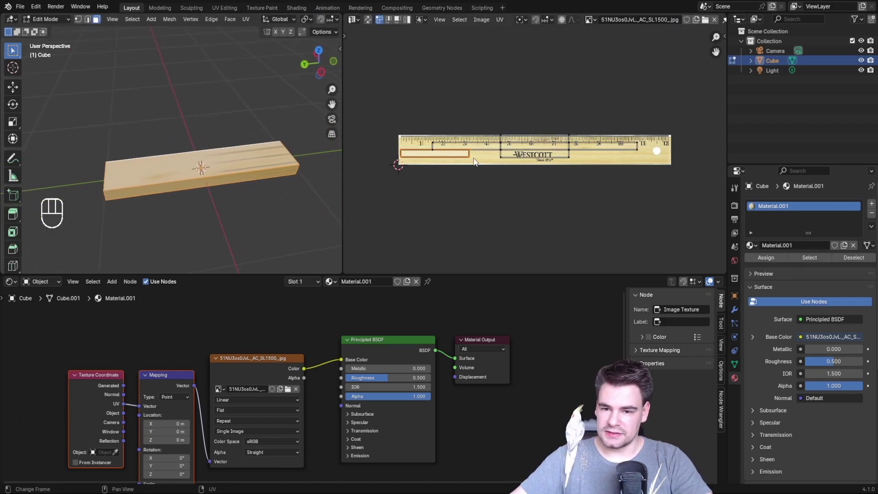
click(183, 169)
middle_drag(156, 172, 324, 157)
drag(332, 104, 418, 106)
drag(488, 107, 689, 200)
key(g)
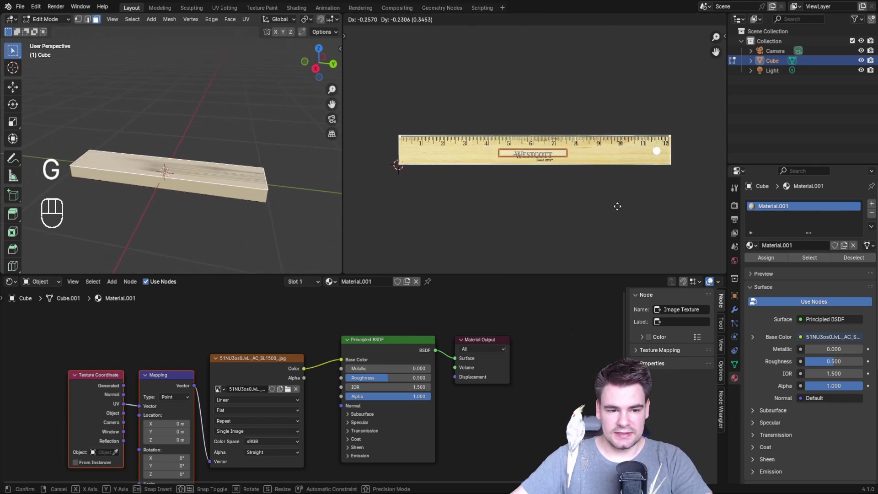
click(618, 207)
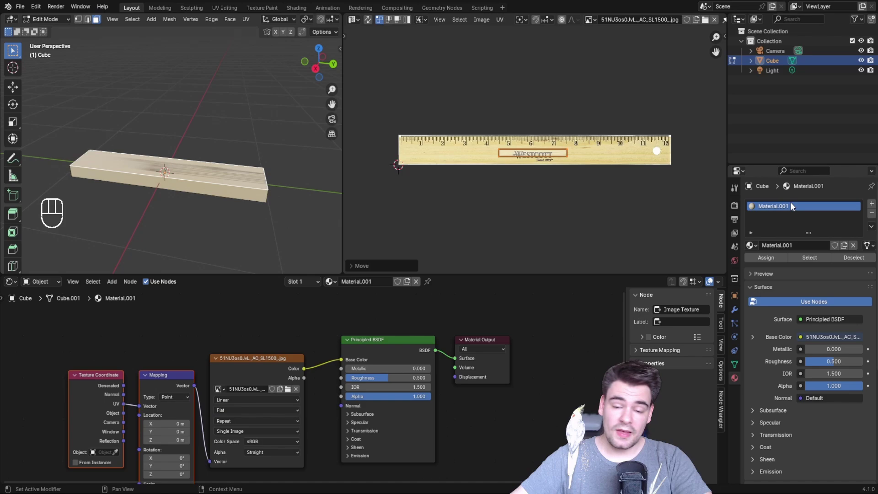
Step: Rotate the top face's entire UV island by 90 degrees
scroll(552, 120, up, 2)
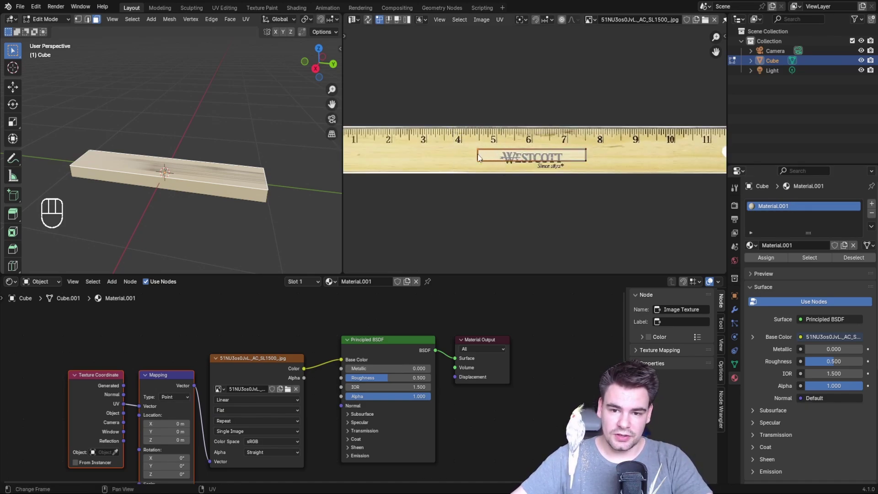
drag(424, 102, 655, 195)
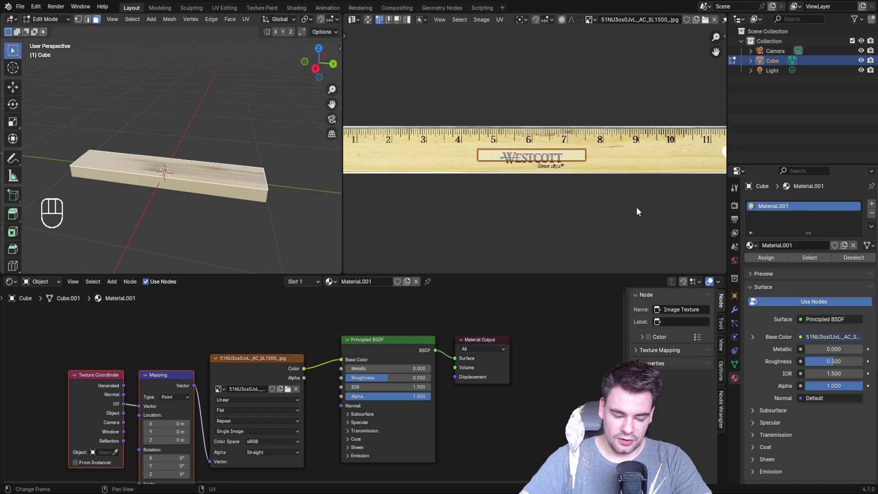
key(r)
key(y)
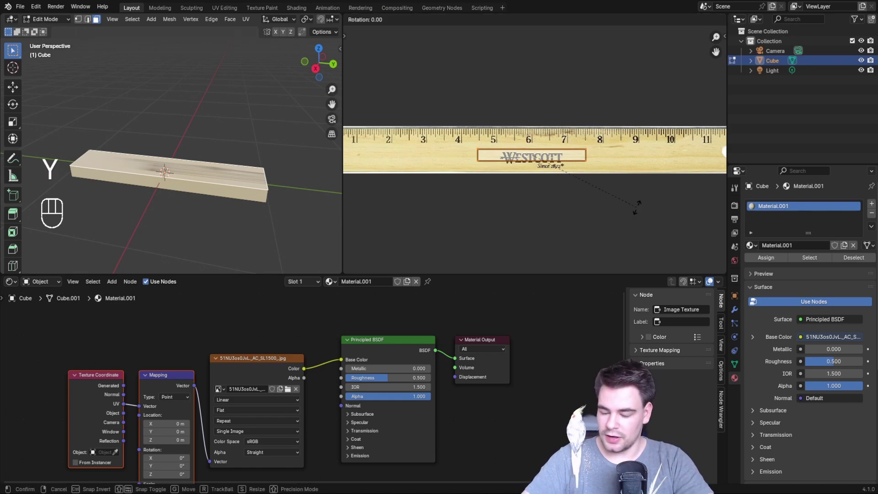
key(KP_9)
key(KP_0)
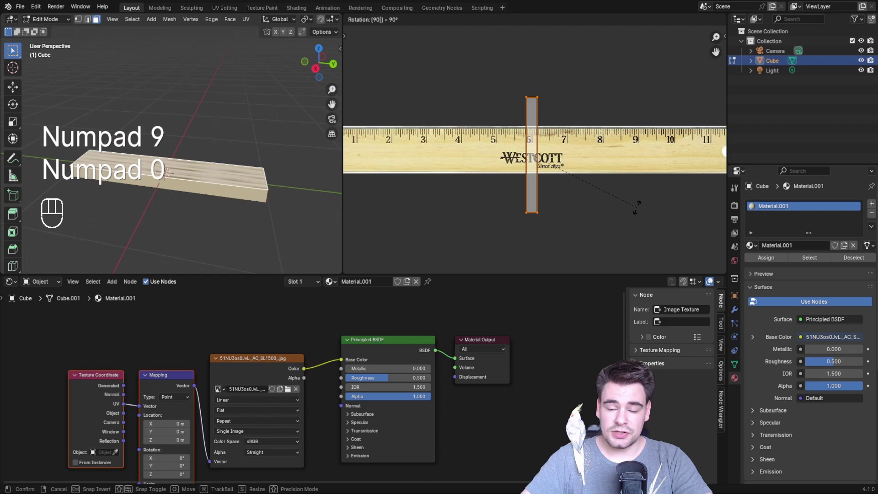
key(KP_Enter)
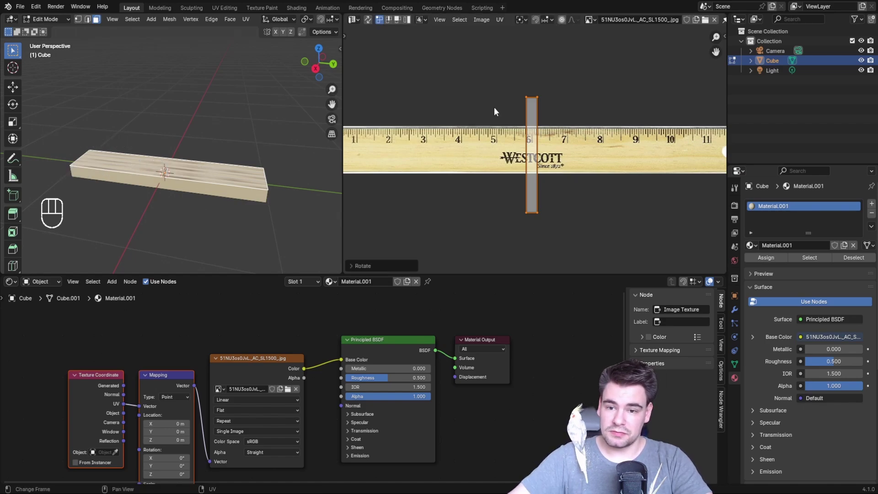
Step: Move the bottom edge of the top face's UV island up along Y to the ruler image's lower edge
drag(503, 186, 609, 234)
key(g)
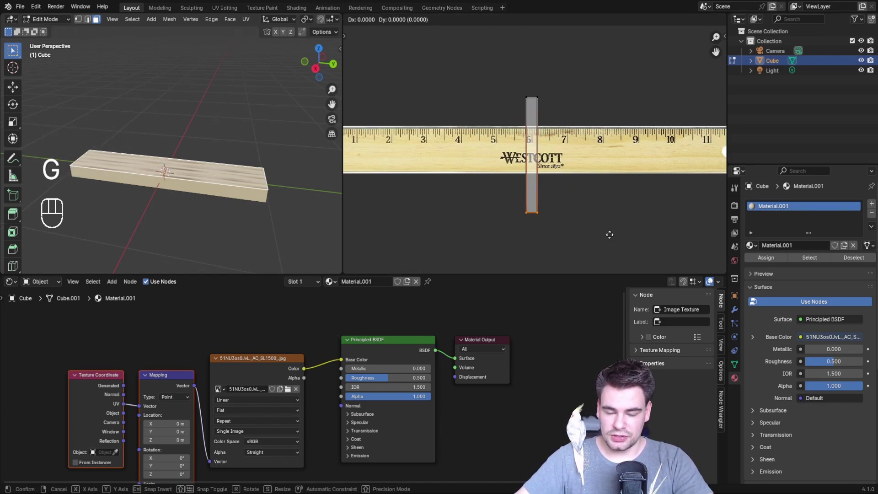
key(g)
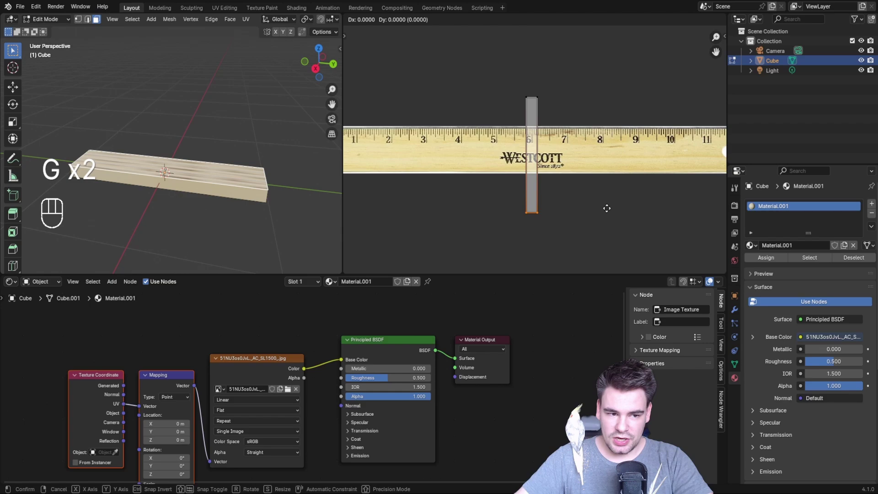
key(y)
key(shift)
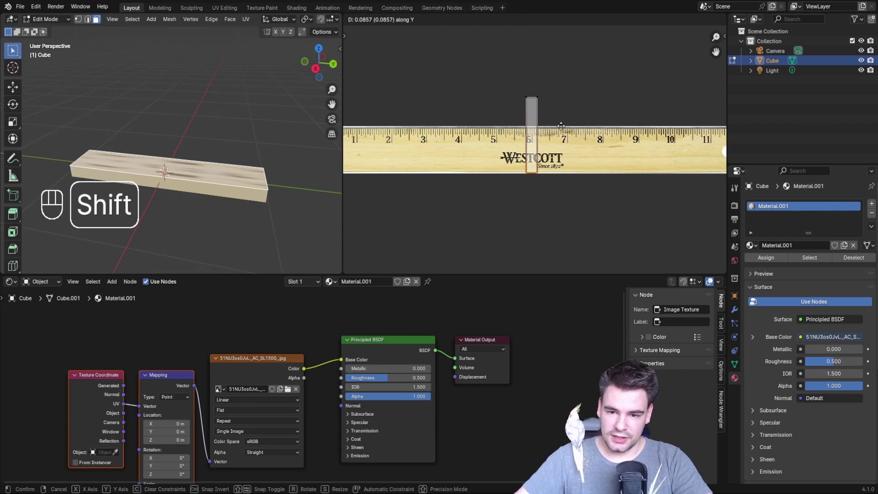
click(666, 30)
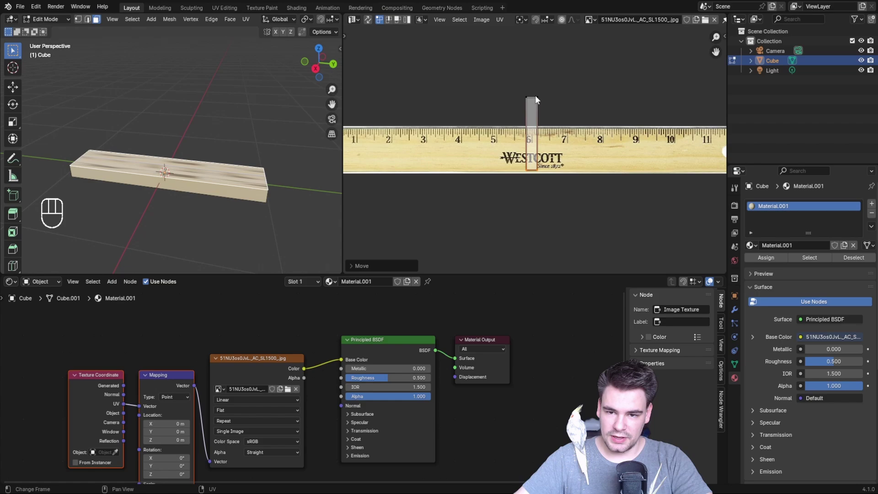
Step: Move the top edge of the UV island down along Y to the ruler image's upper edge
key(g)
key(y)
key(shift)
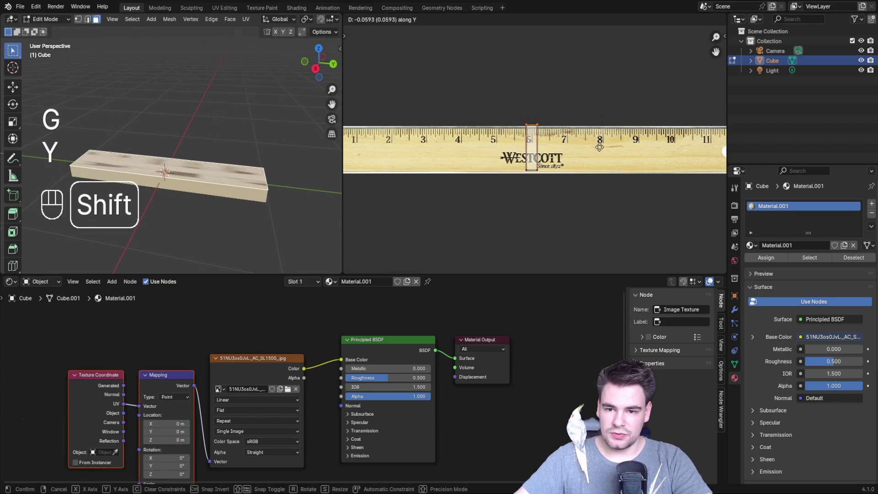
click(597, 172)
Step: Move the right edge of the top face's UV island along X to the ruler image's 12-inch end
drag(535, 102, 568, 191)
scroll(503, 137, down, 1)
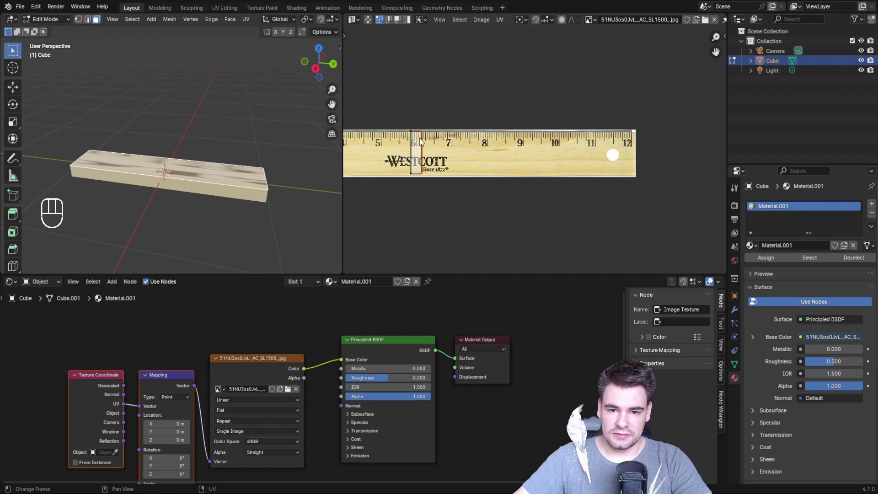
scroll(488, 139, down, 1)
key(g)
key(y)
key(x)
key(shift)
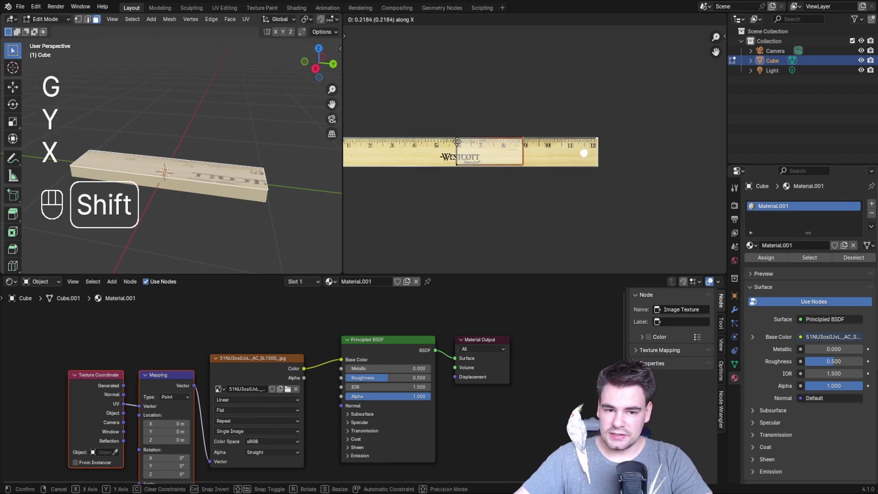
click(395, 153)
Step: Move the left edge of the top face's UV island along X to the ruler image's zero end
drag(419, 84, 512, 187)
scroll(507, 183, down, 1)
key(g)
key(y)
key(x)
key(shift)
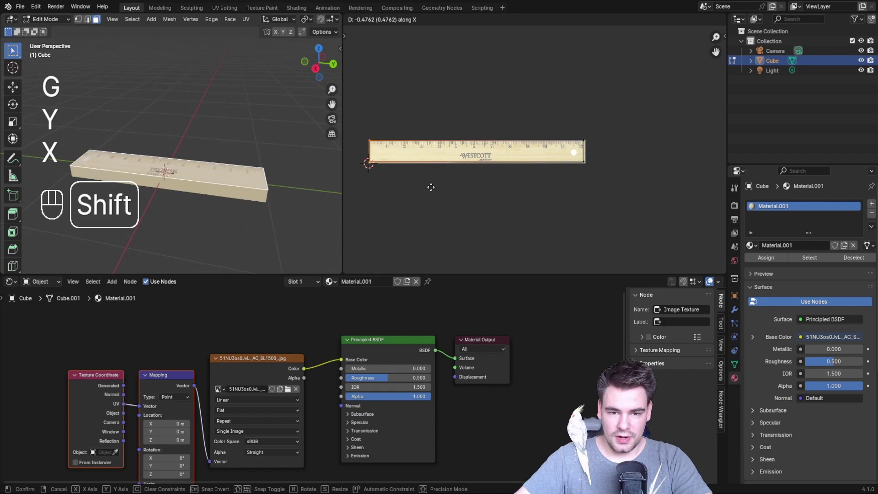
click(432, 188)
Step: Swap the left and right ends of the top face's UV island to correct the mirrored ruler markings
scroll(188, 133, up, 2)
key(Tab)
middle_drag(188, 135, 243, 185)
key(Tab)
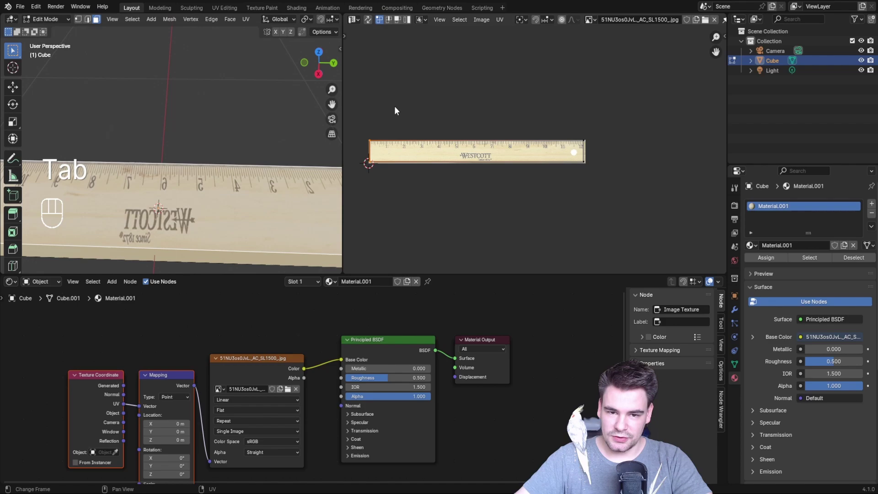
drag(368, 93, 428, 141)
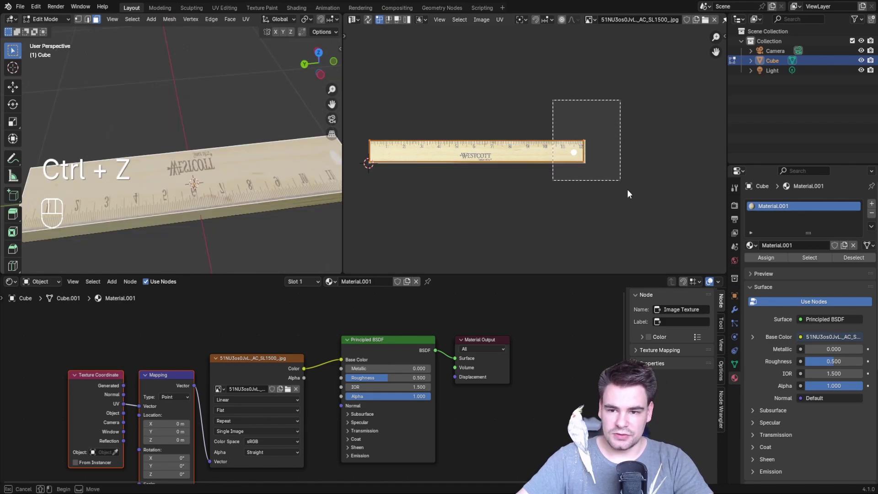
drag(627, 190, 630, 193)
key(g)
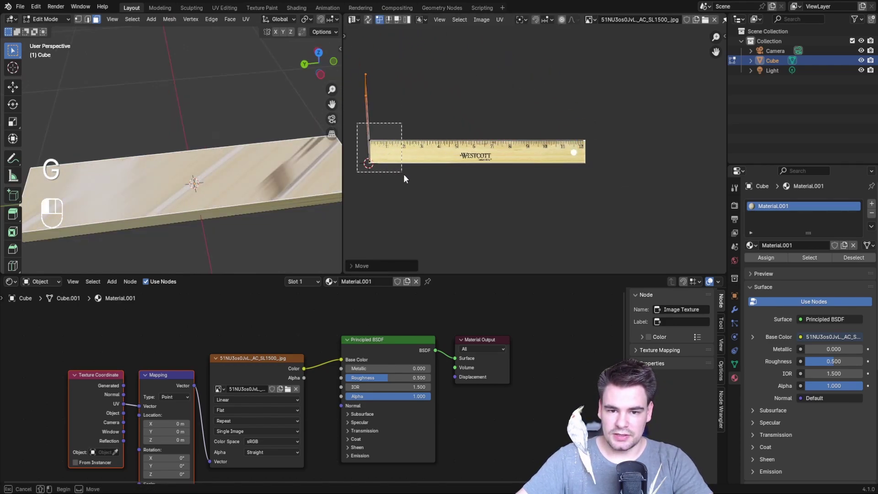
key(g)
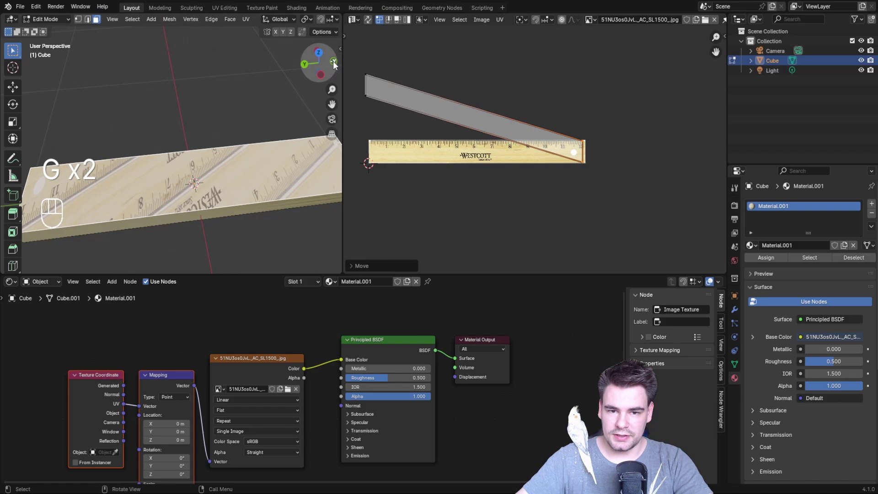
key(g)
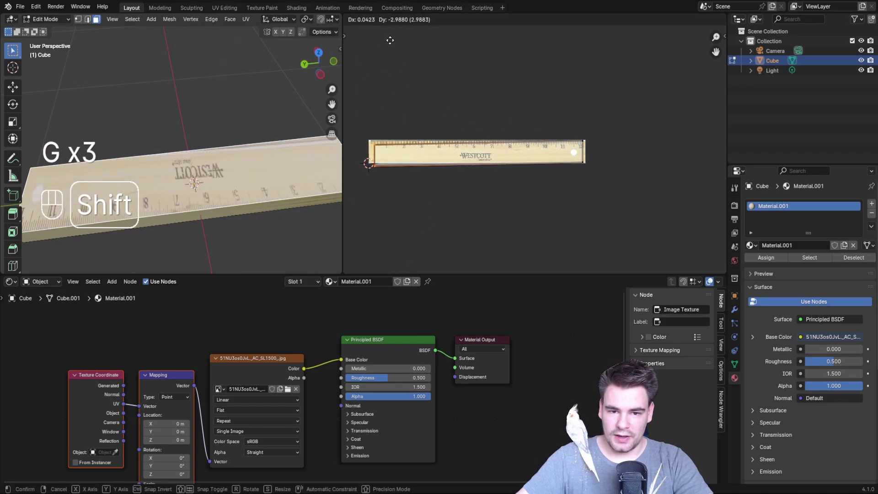
click(353, 244)
middle_drag(275, 151, 215, 115)
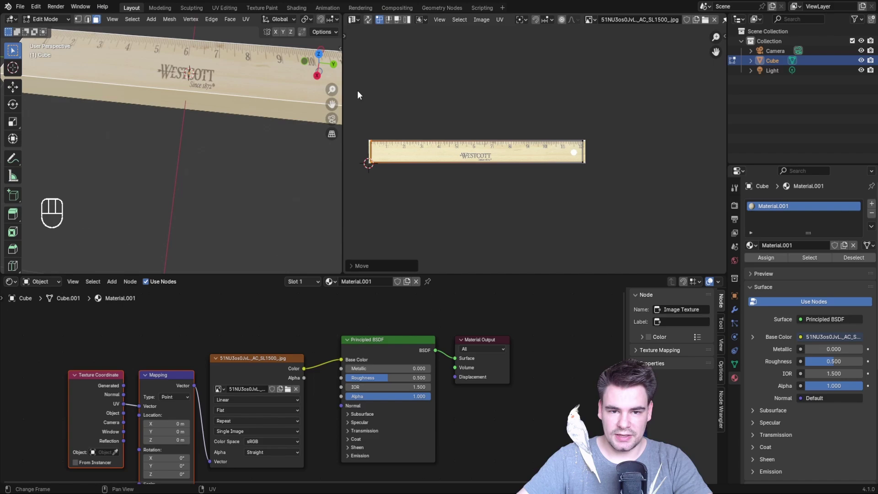
Step: Nudge the right edge of the top face's UV island inward, just past the 12-inch mark and clear of the white border
scroll(203, 168, up, 4)
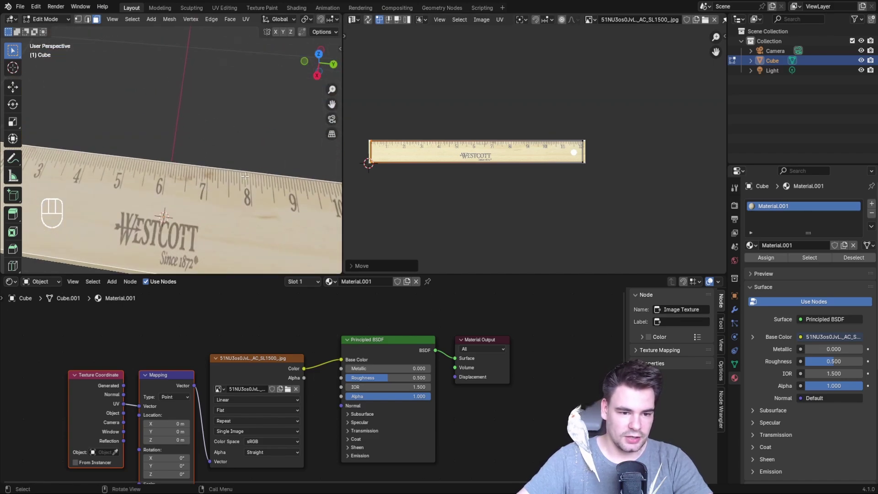
drag(327, 108, 360, 29)
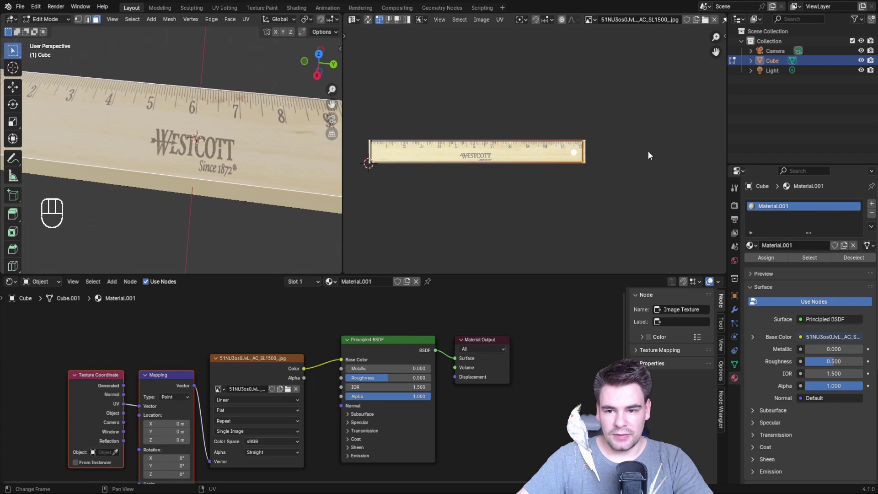
scroll(648, 150, up, 8)
key(g)
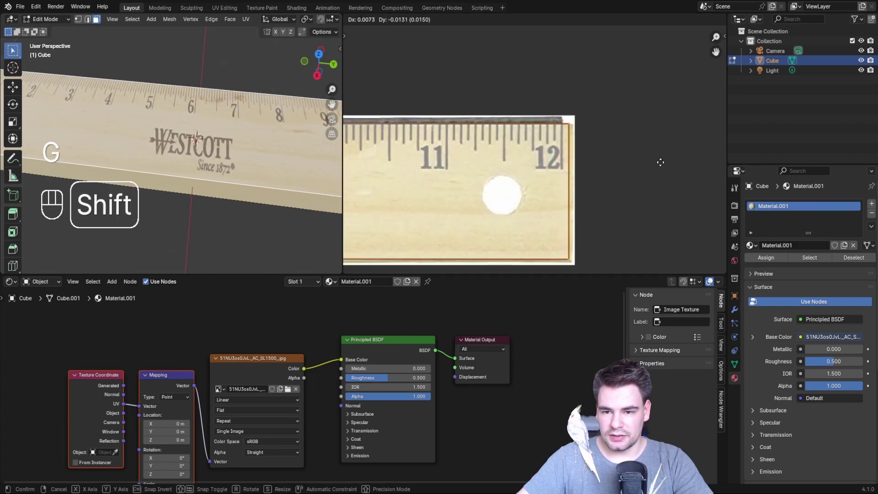
click(602, 159)
Step: Select the bar's long side face and stretch the right edge of its UV island to about the 5-inch mark
scroll(316, 129, down, 4)
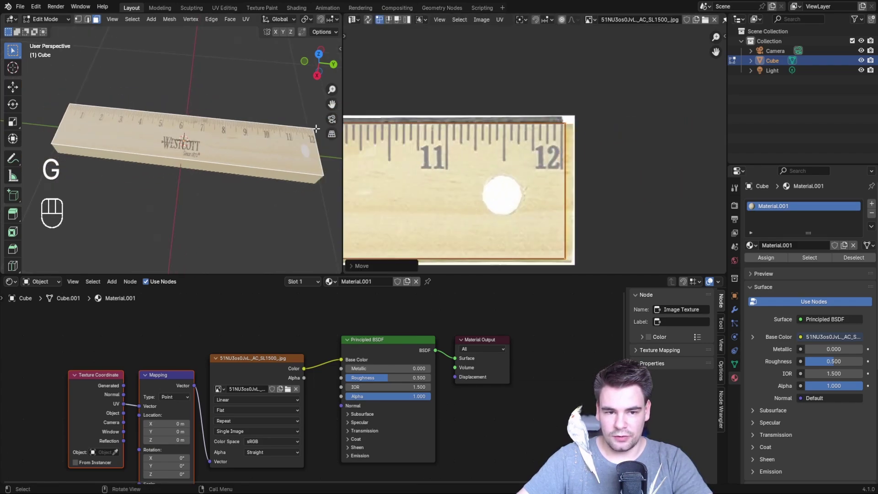
drag(332, 106, 218, 142)
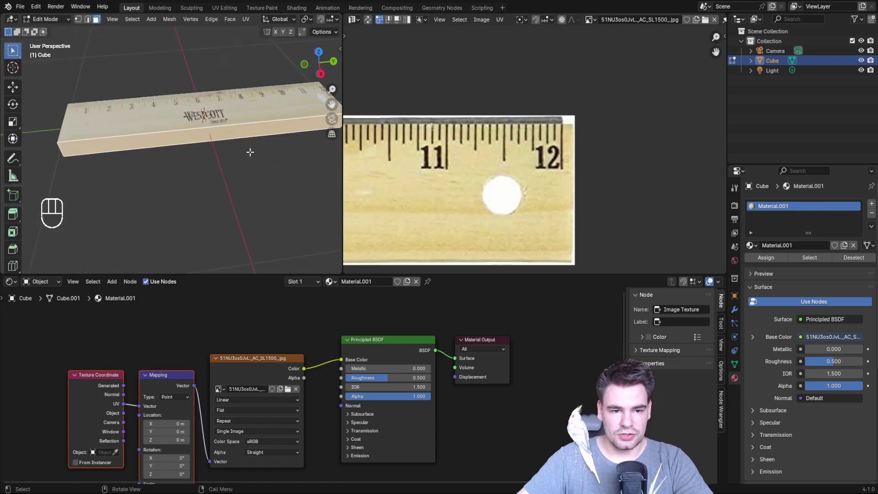
scroll(468, 169, down, 9)
scroll(503, 171, up, 3)
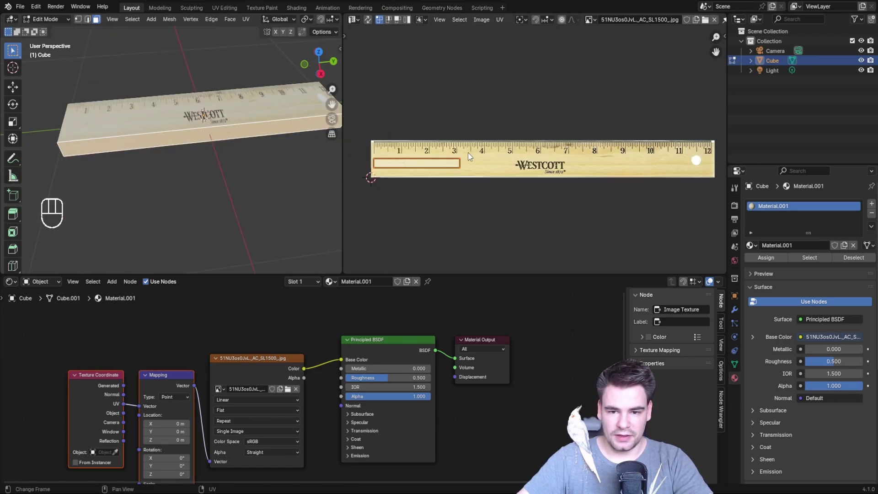
key(g)
click(526, 195)
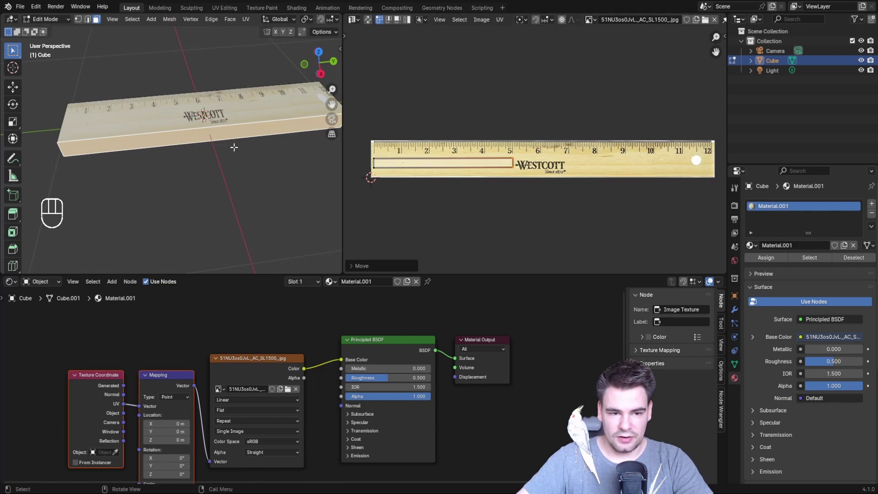
drag(399, 193, 400, 195)
key(g)
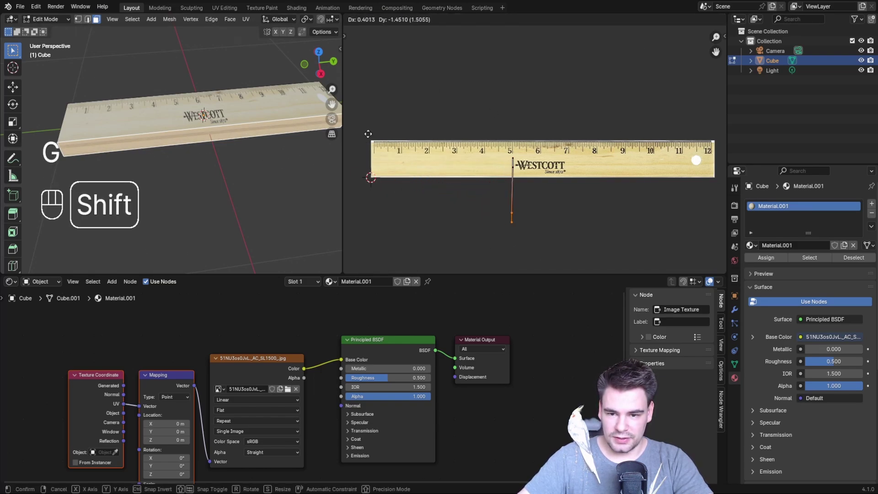
right_click(369, 133)
Step: Rotate the side face's UV island by 90 degrees and scale it down to fit within the ruler image's width
key(r)
key(y)
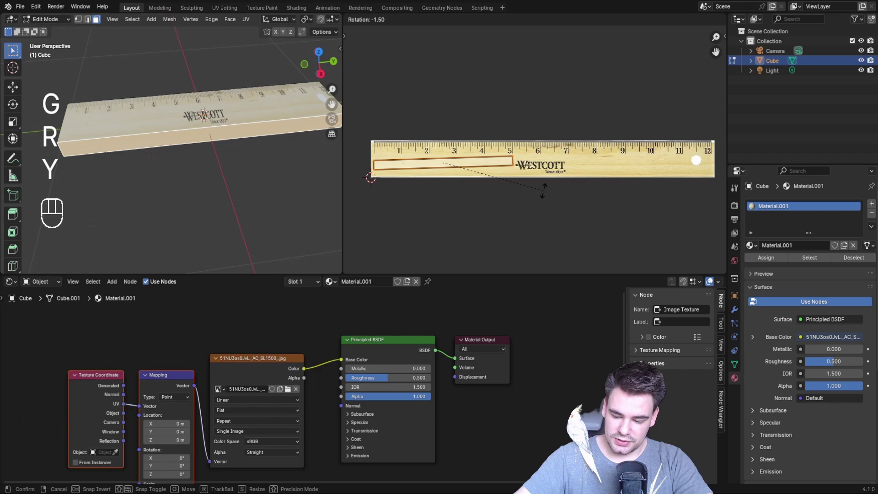
key(KP_9)
key(KP_0)
key(KP_Enter)
key(s)
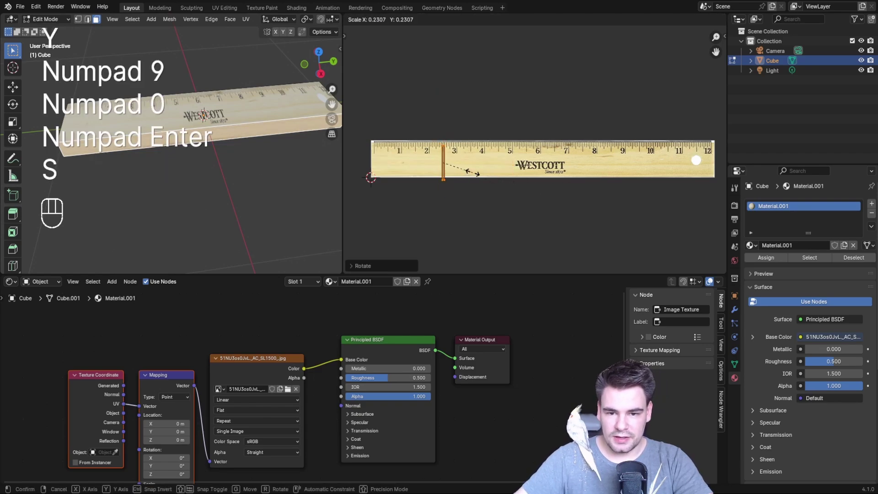
click(462, 173)
Step: Move the right edge of the side face's UV island along X to about the 5-inch mark, beside the Westcott logo
scroll(448, 138, up, 5)
middle_drag(369, 157, 506, 136)
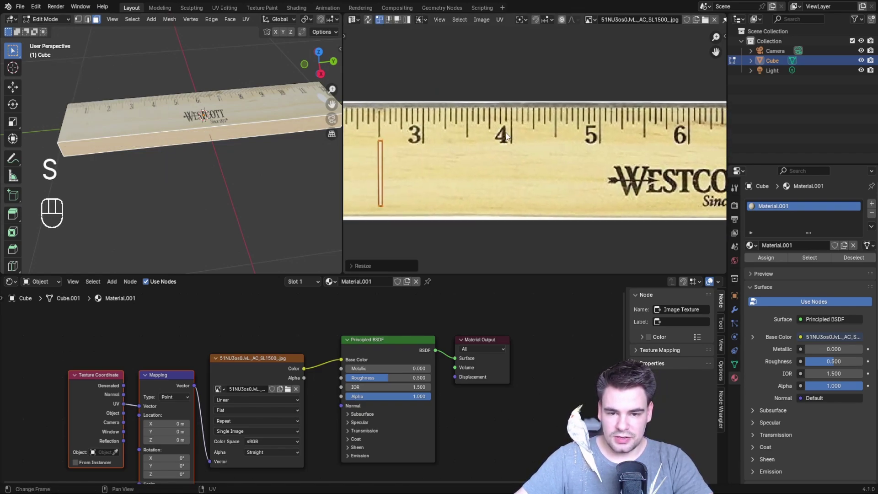
key(g)
key(y)
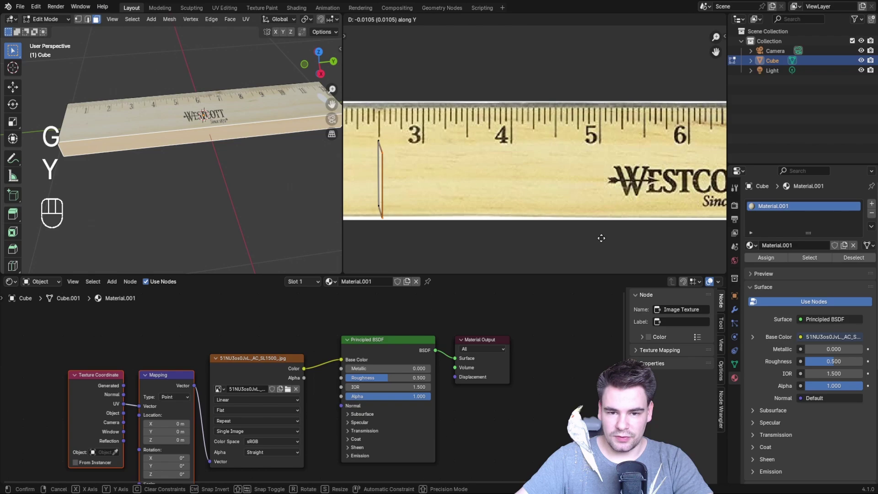
key(x)
click(642, 238)
Step: Adjust the upper edge of the side face's UV island along Y, keeping it on plain wood below the ruler markings
scroll(642, 238, down, 3)
drag(404, 116, 534, 229)
drag(410, 97, 618, 165)
key(g)
key(y)
click(633, 171)
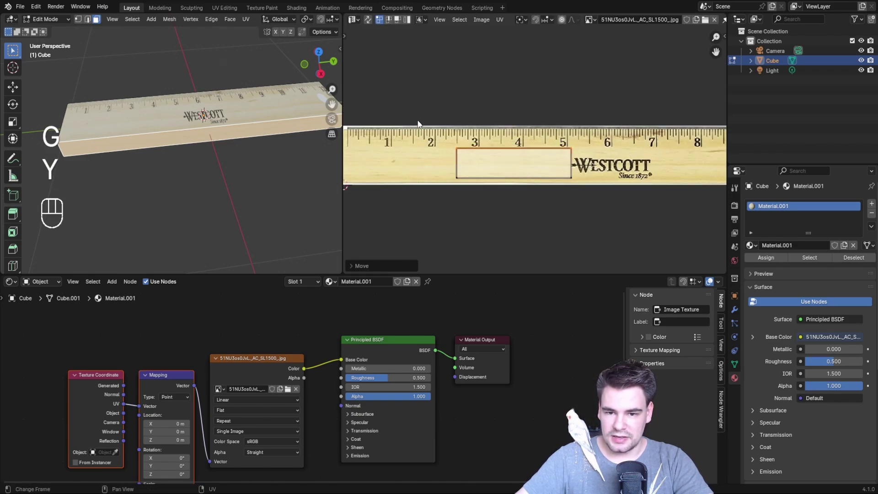
Step: Move the left edge of the side face's UV island along X to the left end of the ruler image
scroll(506, 207, down, 2)
key(g)
key(y)
key(x)
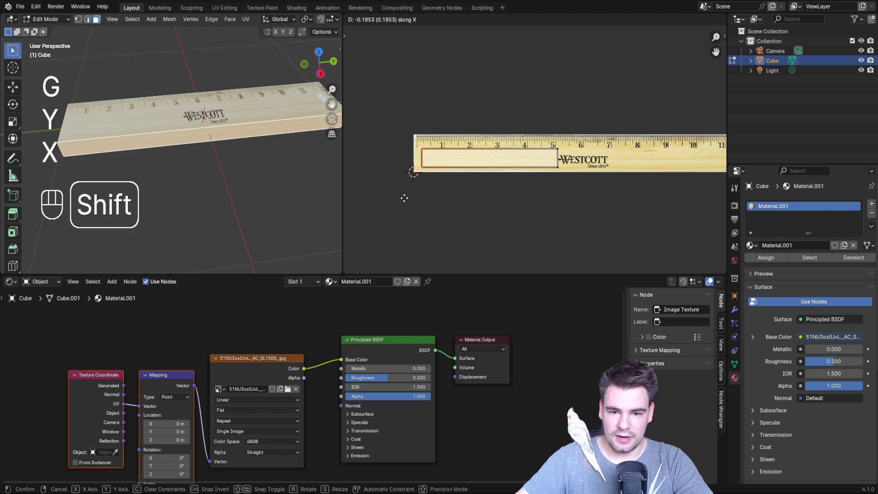
click(366, 195)
Step: For the bar's short end face, rotate the UV island by 90 degrees and scale it down to fit within the ruler image's width
key(Tab)
middle_drag(144, 145, 160, 101)
scroll(162, 139, up, 4)
middle_drag(251, 131, 155, 155)
scroll(217, 139, down, 2)
key(Tab)
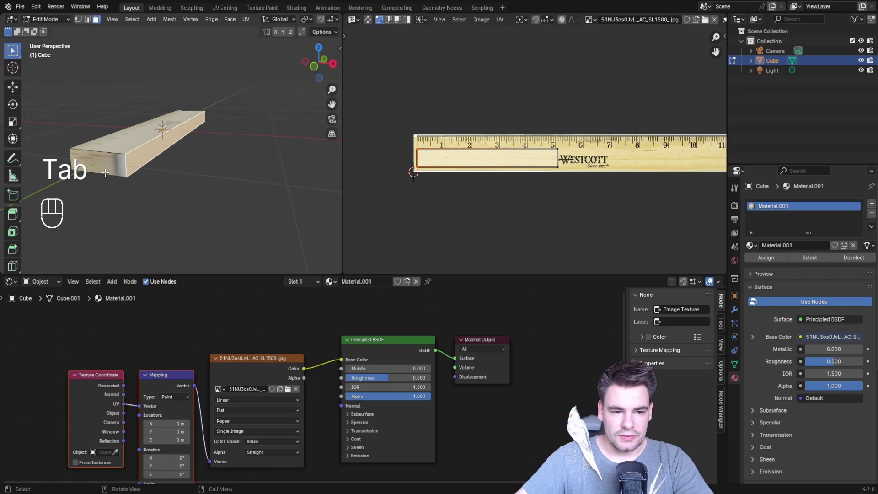
key(r)
key(y)
key(KP_9)
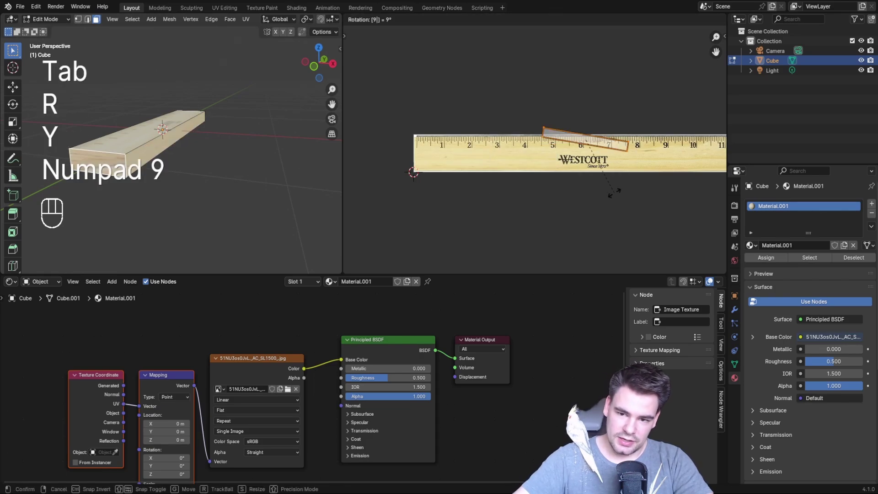
key(KP_0)
key(KP_Enter)
key(s)
click(611, 148)
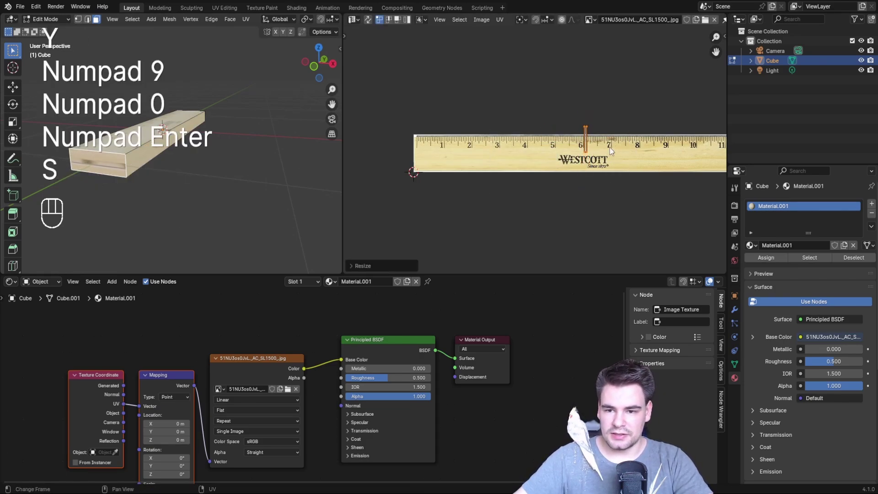
Step: Place the end face's UV island at the ruler image's left end and stretch its right edge to about the 5-inch mark
key(g)
click(434, 166)
drag(421, 138, 460, 182)
key(g)
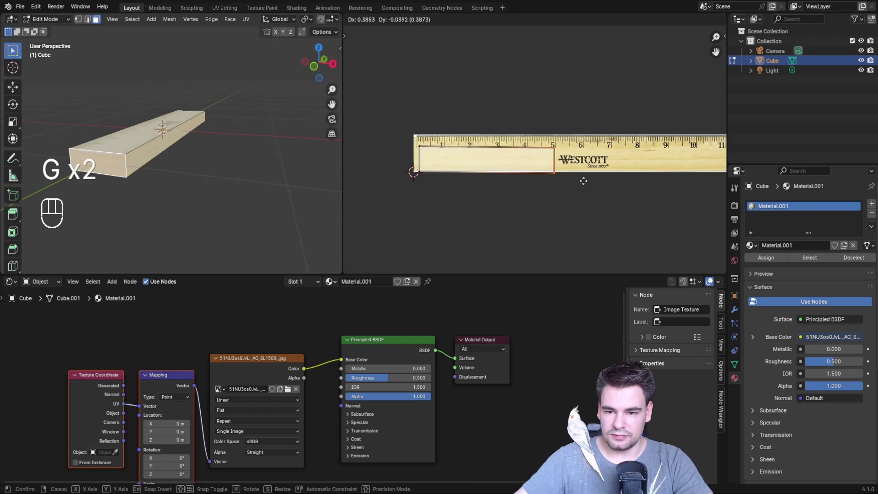
click(585, 180)
Step: For the opposite short end face, rotate the UV island by 90 degrees and scale it down to roughly the ruler image's width
key(Tab)
middle_drag(320, 124, 151, 133)
key(Tab)
scroll(546, 143, down, 4)
key(r)
key(y)
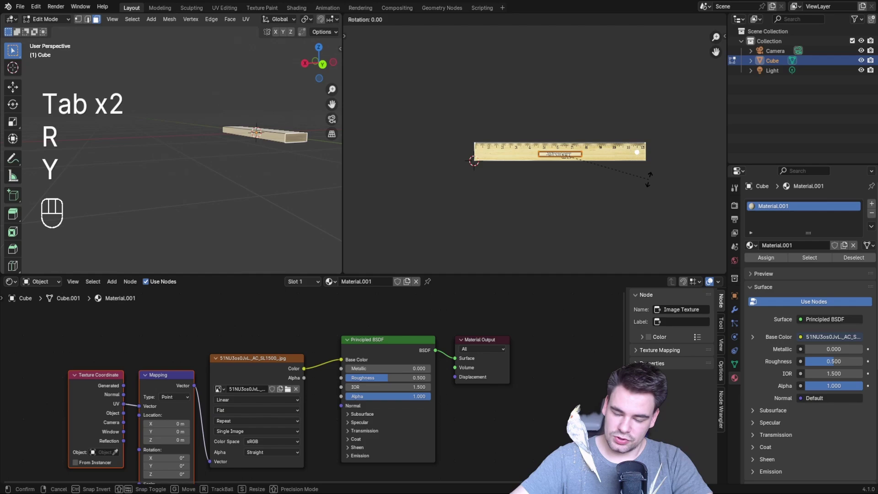
key(KP_9)
key(KP_0)
key(KP_Enter)
scroll(526, 143, up, 4)
key(s)
click(598, 167)
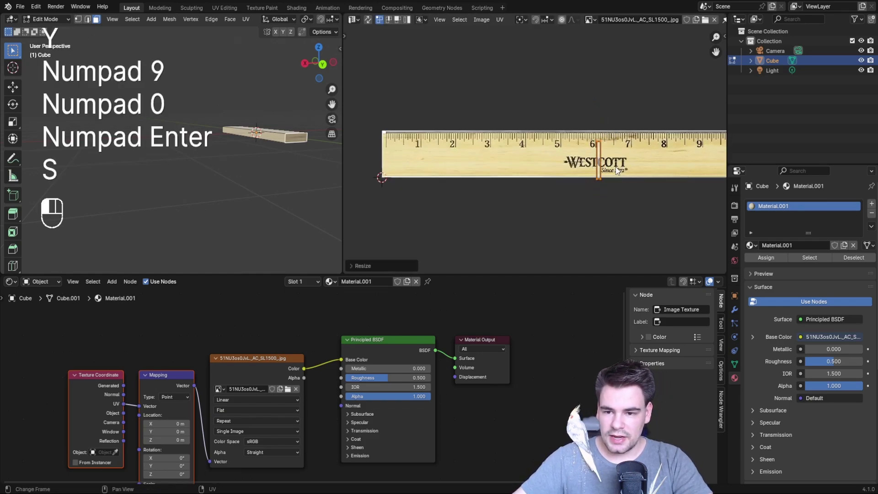
Step: Shrink the opposite end face's UV island further and place it on plain wood at the ruler image's left end, below the markings
key(g)
key(s)
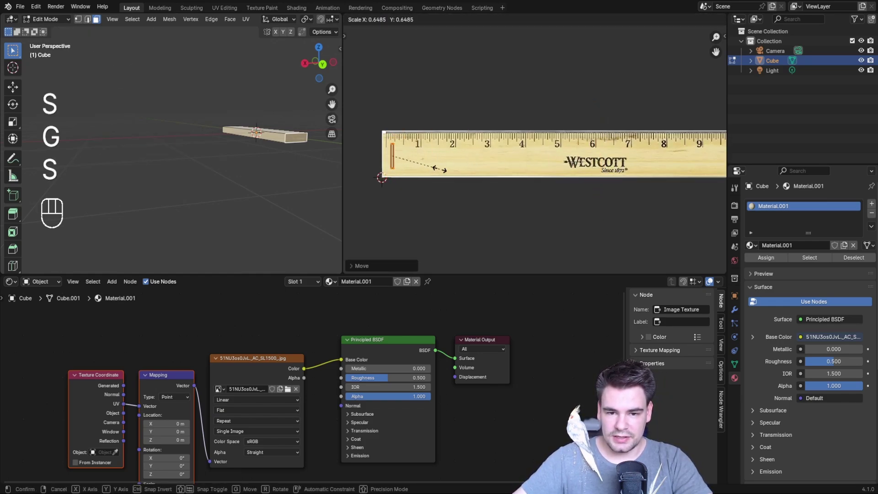
click(439, 169)
key(g)
shift+click(470, 168)
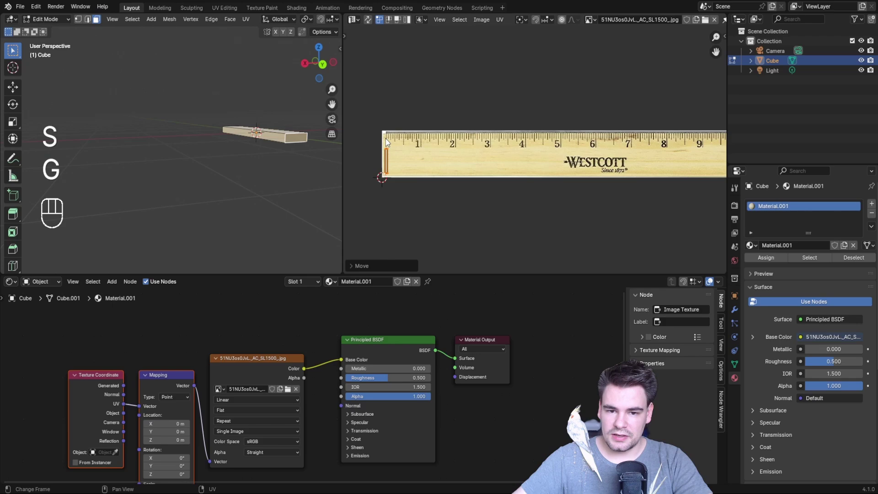
Step: Stretch the right edge of the opposite end face's UV island along X over plain wood toward the Westcott logo
click(389, 165)
drag(397, 167, 398, 167)
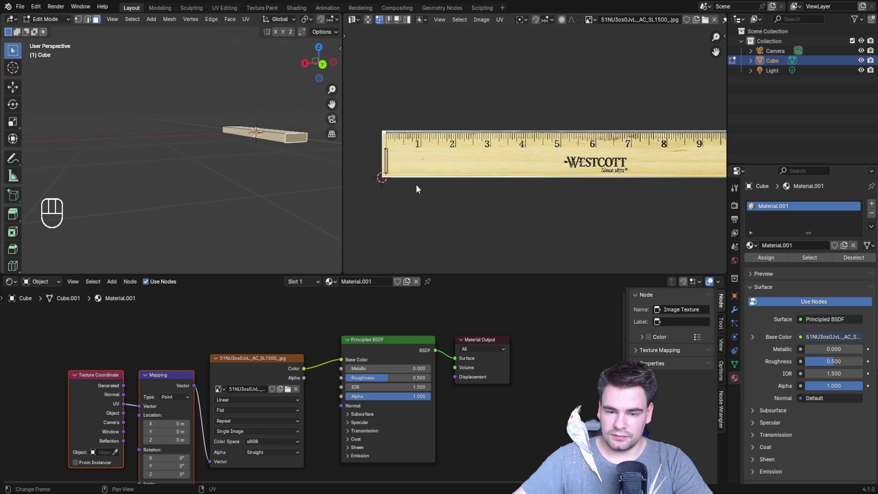
key(g)
key(y)
key(x)
click(584, 186)
key(Tab)
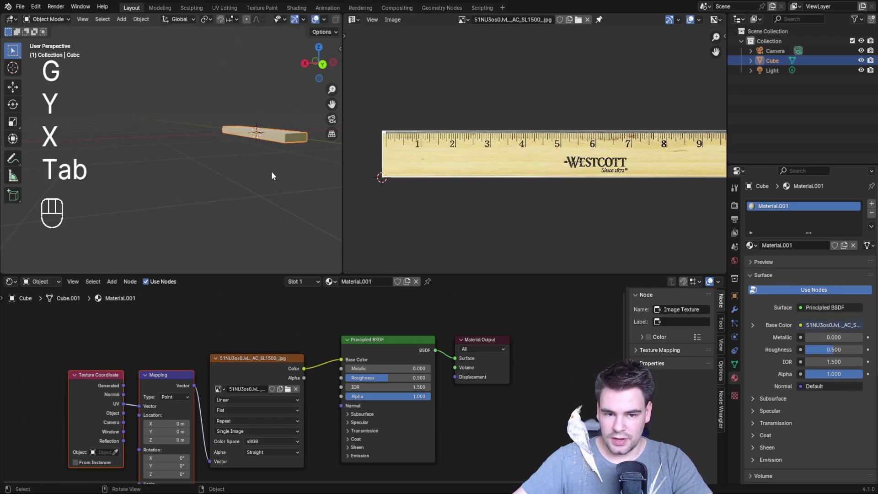
Step: For the bar's underside face, rotate the UV island by 90 degrees and scale it down to fit the ruler image's width
mouse_move(270, 173)
middle_down()
mouse_move(308, 166)
mouse_move(143, 92)
mouse_move(255, 161)
mouse_move(232, 118)
mouse_move(270, 189)
middle_up()
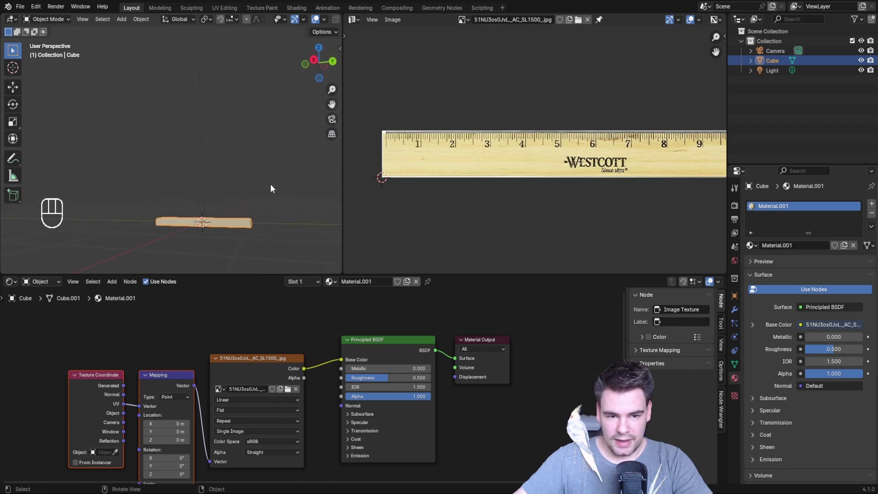
middle_drag(325, 99, 203, 179)
key(Tab)
middle_drag(237, 144, 272, 220)
drag(440, 118, 573, 214)
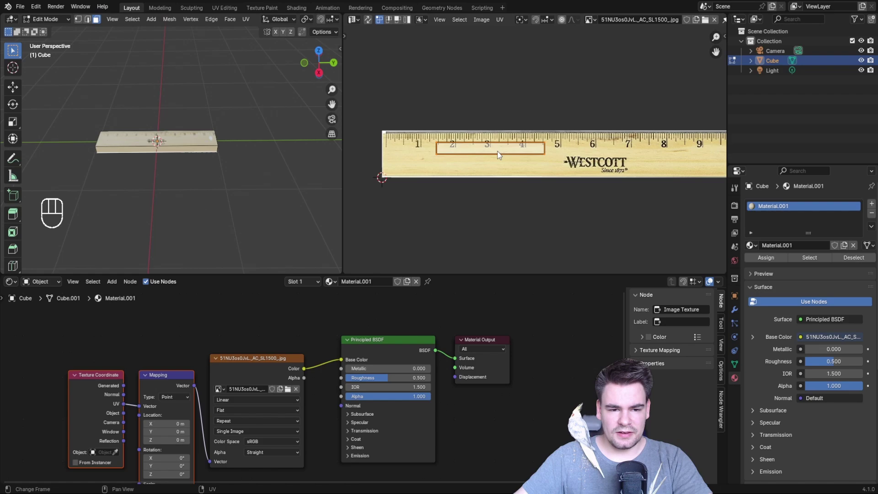
scroll(498, 151, down, 2)
key(r)
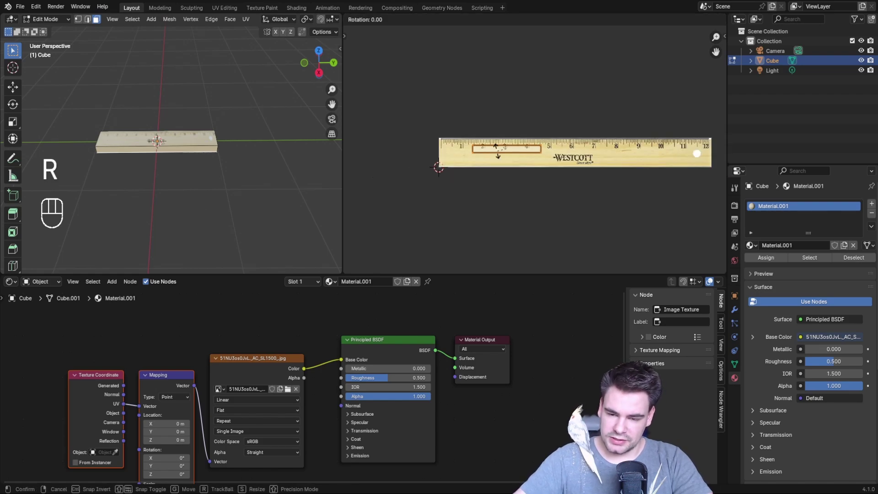
key(y)
key(KP_9)
key(KP_0)
key(KP_Enter)
key(s)
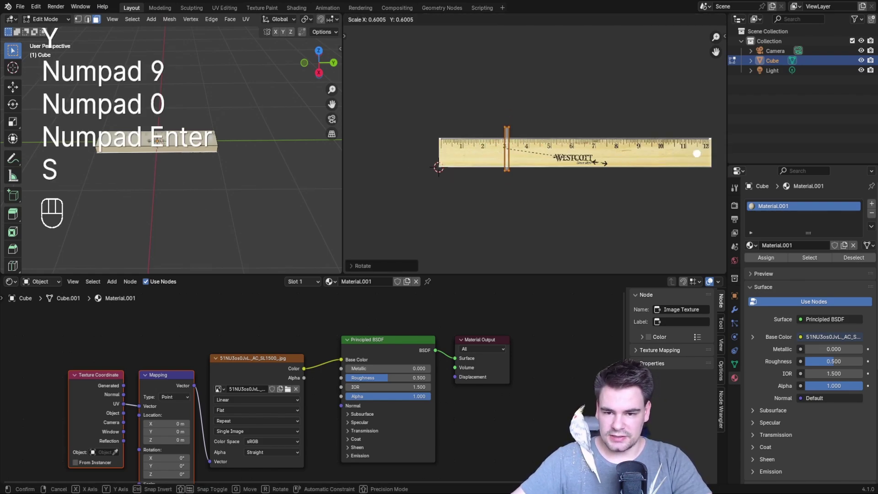
click(551, 165)
Step: Move the underside's UV island to the ruler image's left end and stretch it along Y to span the ruler's full width
scroll(535, 150, up, 5)
scroll(691, 103, down, 2)
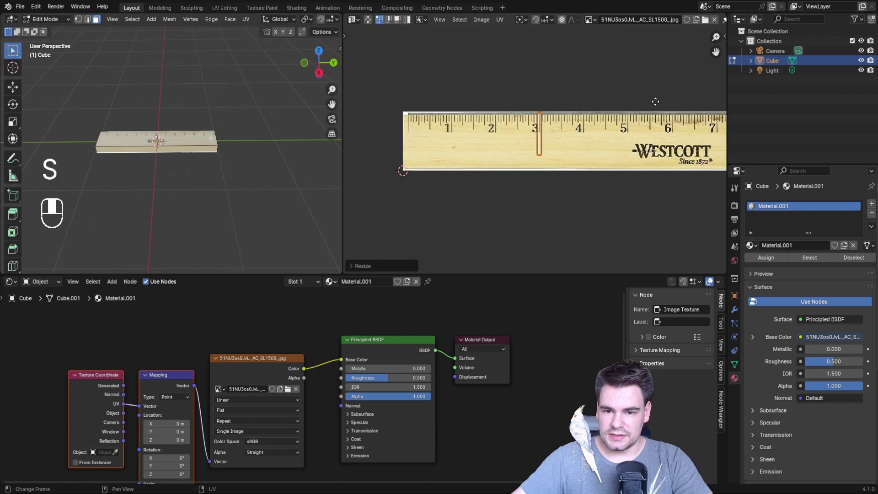
key(g)
shift+click(531, 76)
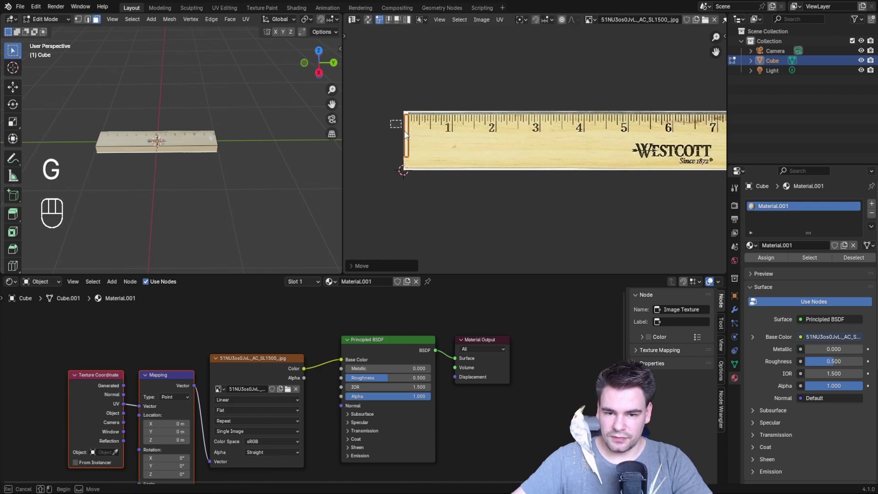
key(g)
key(y)
click(409, 92)
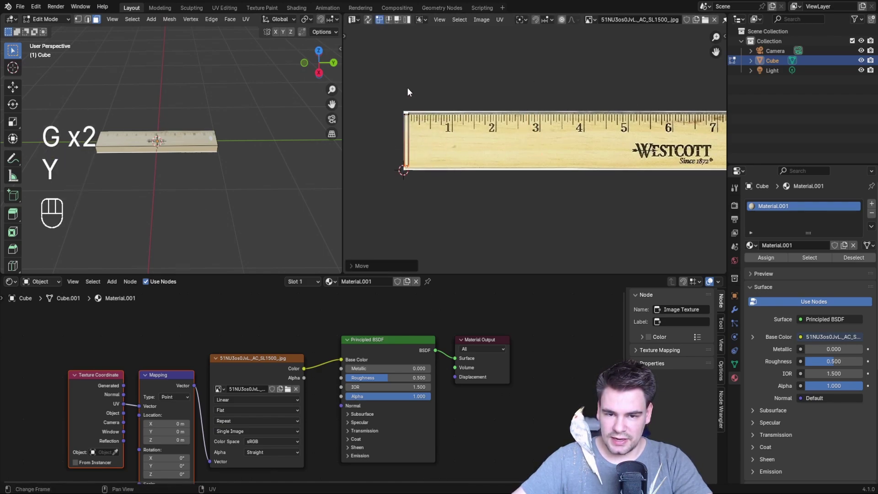
drag(442, 179, 442, 179)
scroll(516, 68, down, 8)
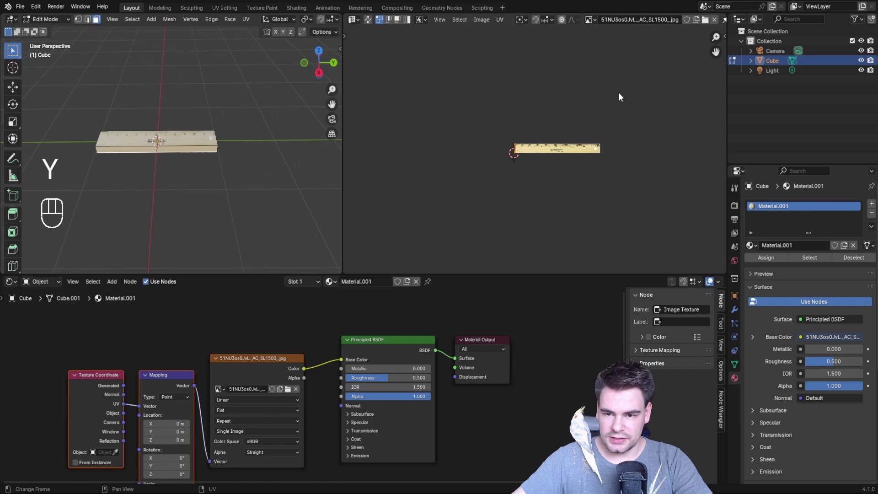
scroll(618, 97, up, 4)
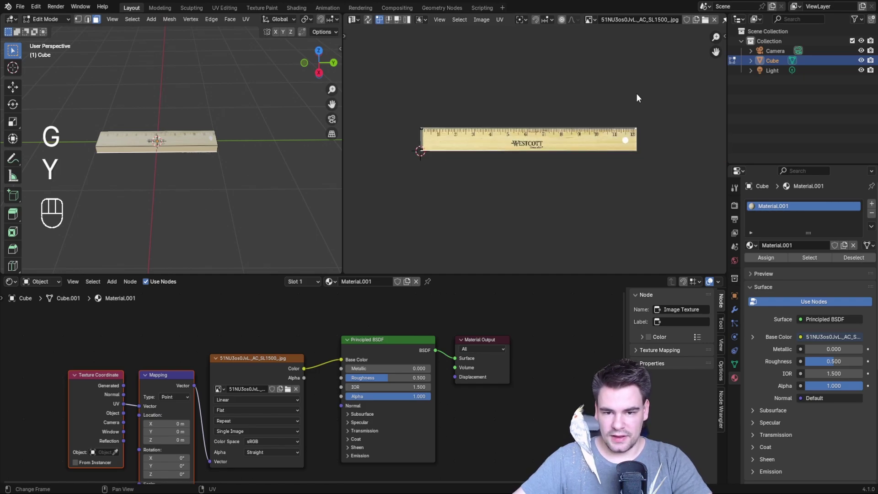
Step: Stretch the right edge of the underside's UV island along X to the ruler image's right end, past the 12-inch mark
key(x)
key(g)
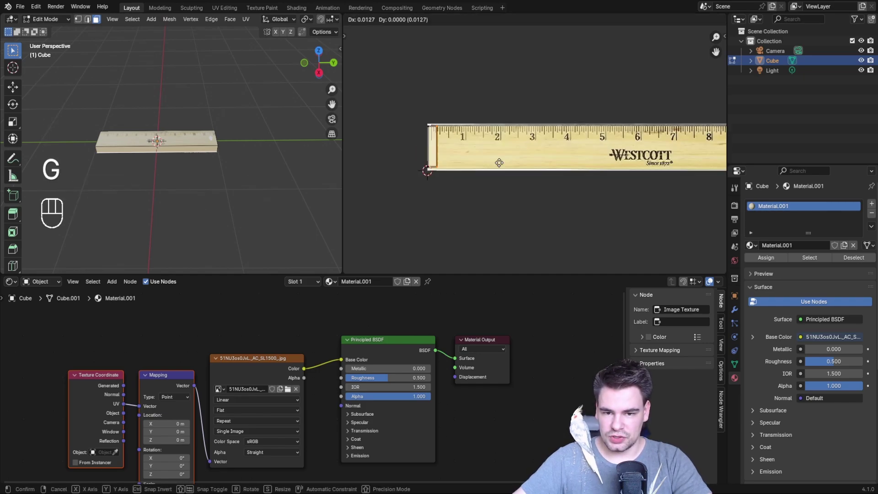
key(y)
key(x)
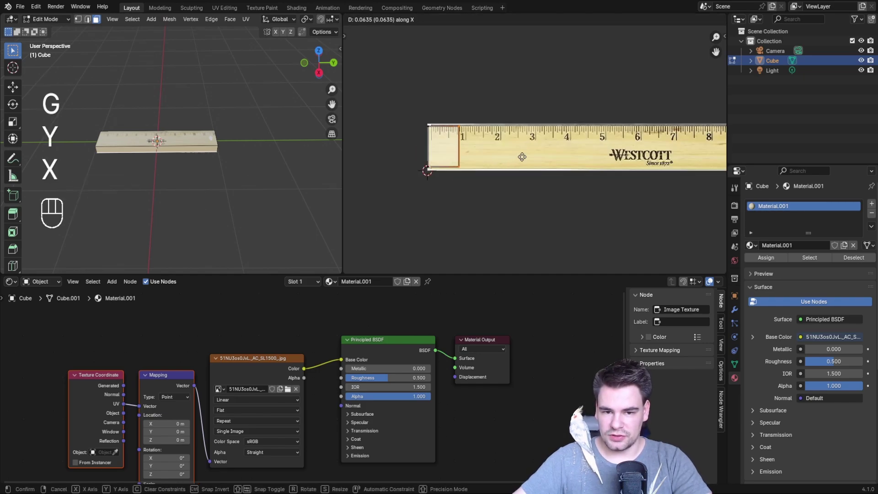
click(494, 171)
drag(717, 52, 668, 92)
key(g)
key(y)
key(x)
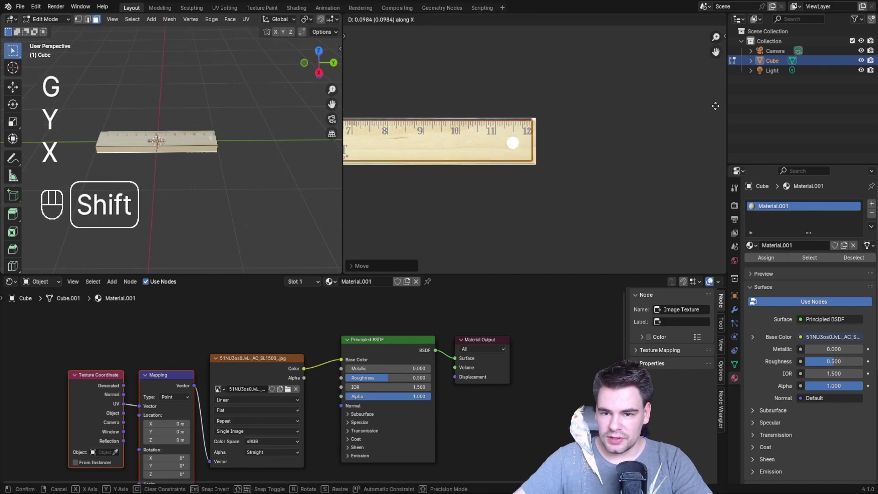
click(358, 109)
key(Tab)
Step: Swap the left and right edges of the underside's UV island so the ruler markings and Westcott logo are no longer mirrored
middle_drag(162, 224, 194, 185)
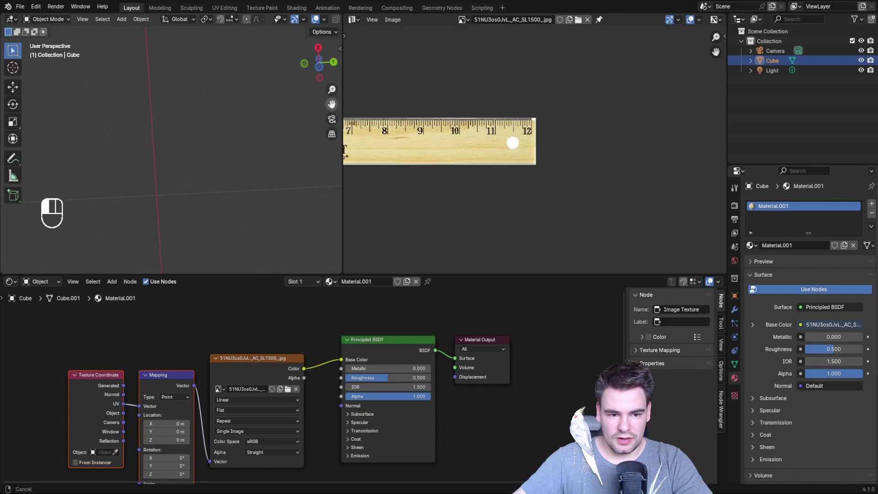
drag(332, 104, 339, 5)
drag(332, 104, 346, 109)
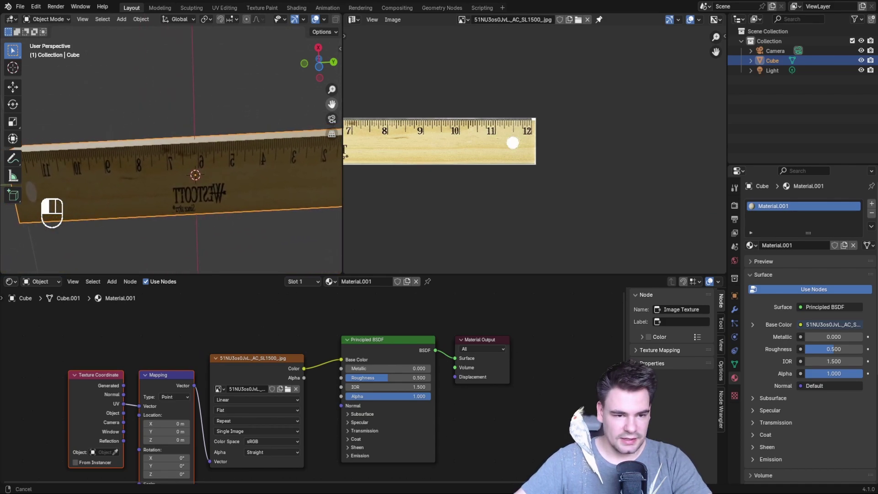
key(Tab)
scroll(475, 164, down, 3)
drag(716, 52, 797, 82)
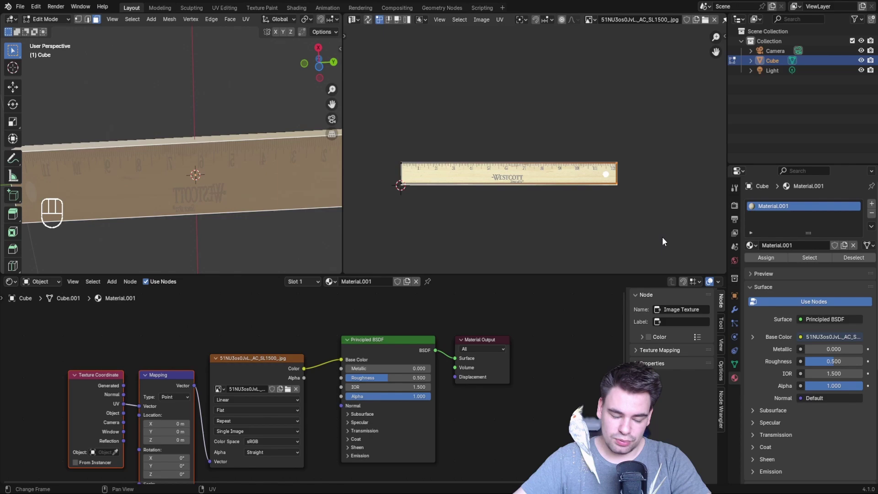
key(r)
right_click(538, 104)
key(g)
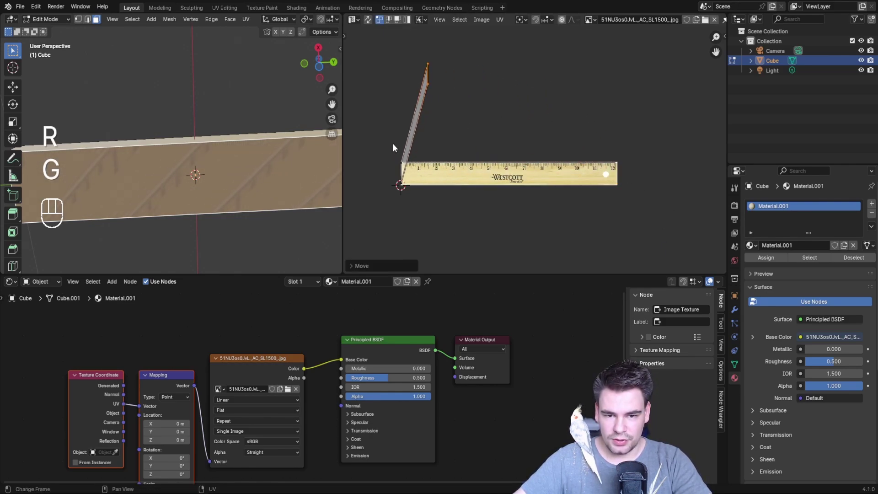
key(g)
key(shift)
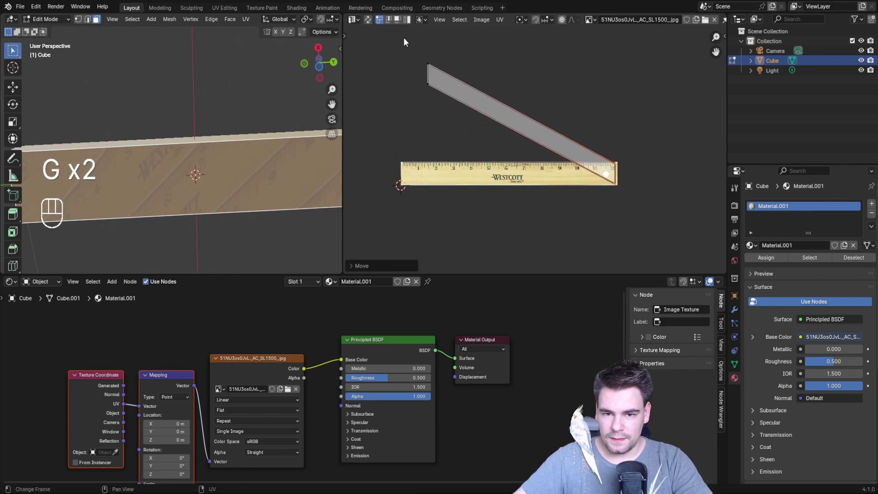
key(g)
click(460, 247)
key(Tab)
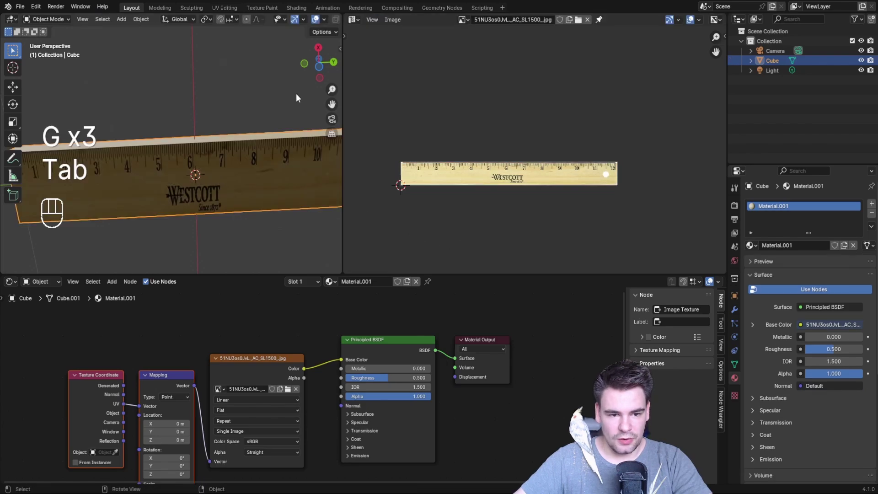
Step: Expand the 3D viewport over the image editor's area, center the textured ruler in view and deselect it
middle_drag(274, 97, 333, 120)
drag(333, 104, 333, 104)
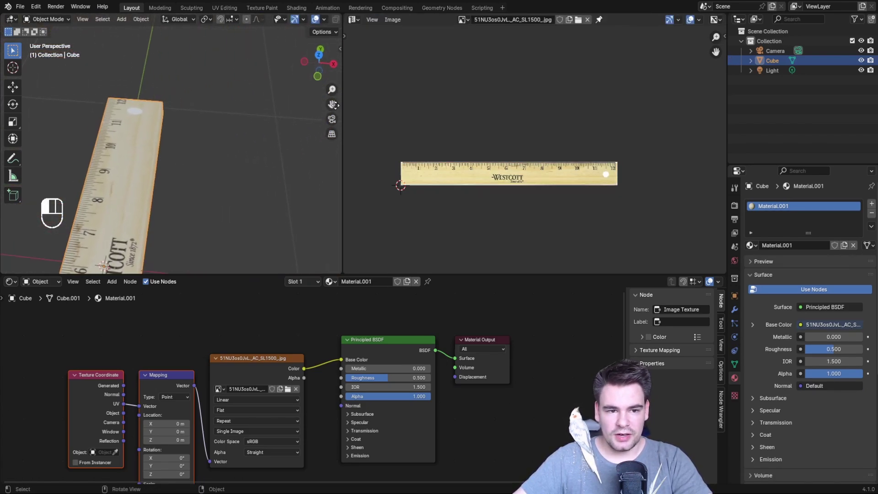
middle_drag(147, 108, 75, 125)
drag(332, 104, 425, 122)
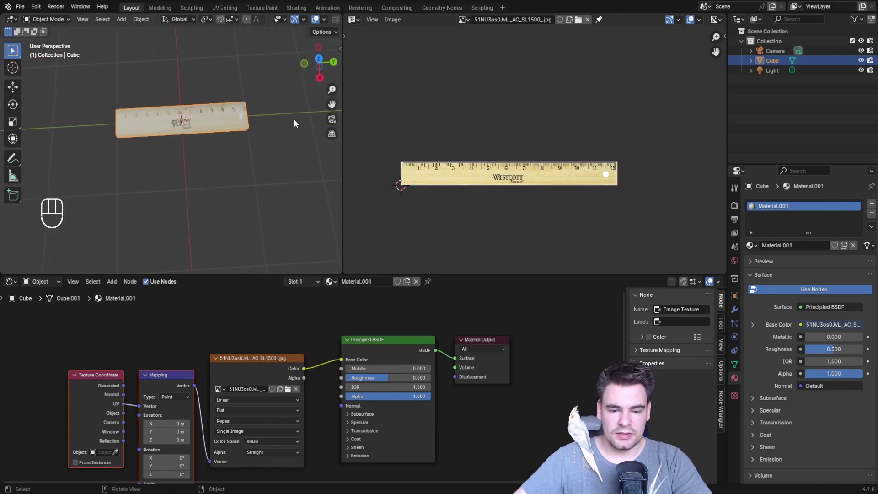
scroll(294, 121, up, 2)
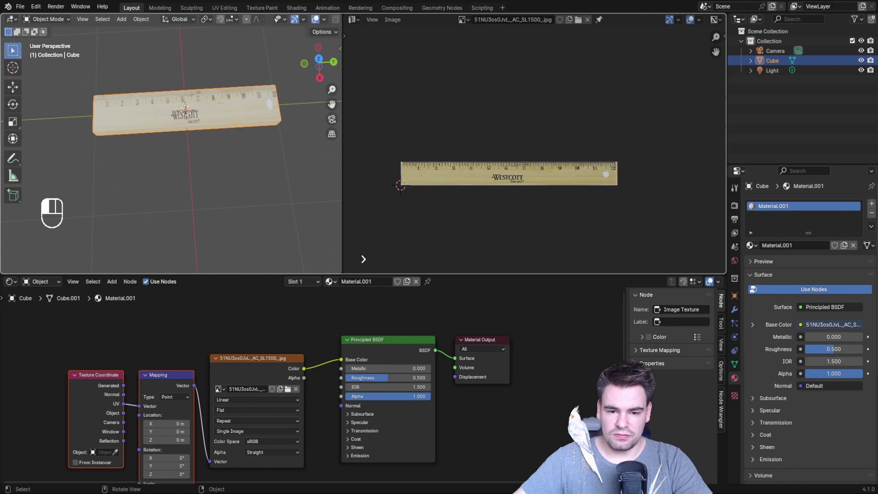
drag(363, 259, 376, 242)
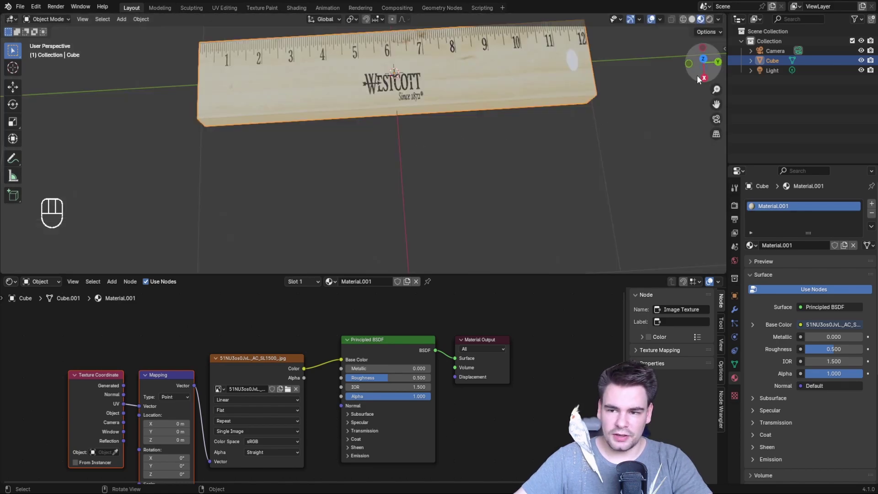
drag(716, 105, 633, 188)
click(561, 135)
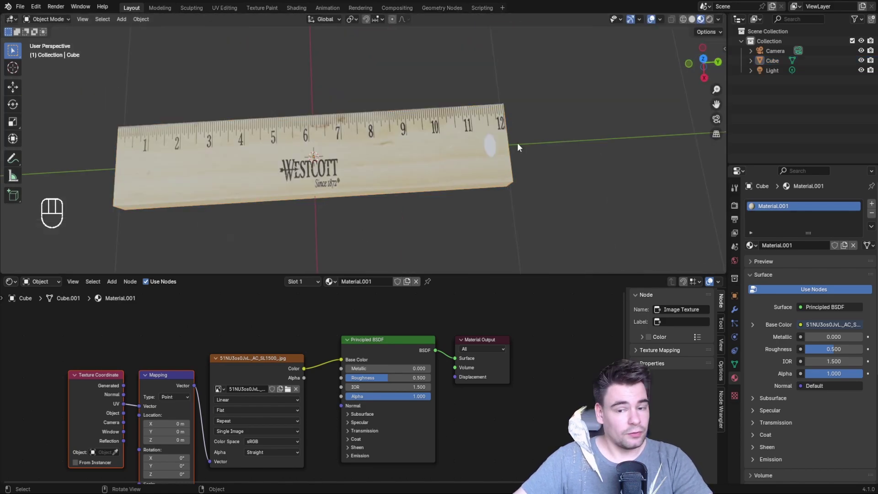
Step: Add a cylinder, scale it down to less than the ruler's width and shade it smooth by angle
key(shift+a)
mouse_move(558, 124)
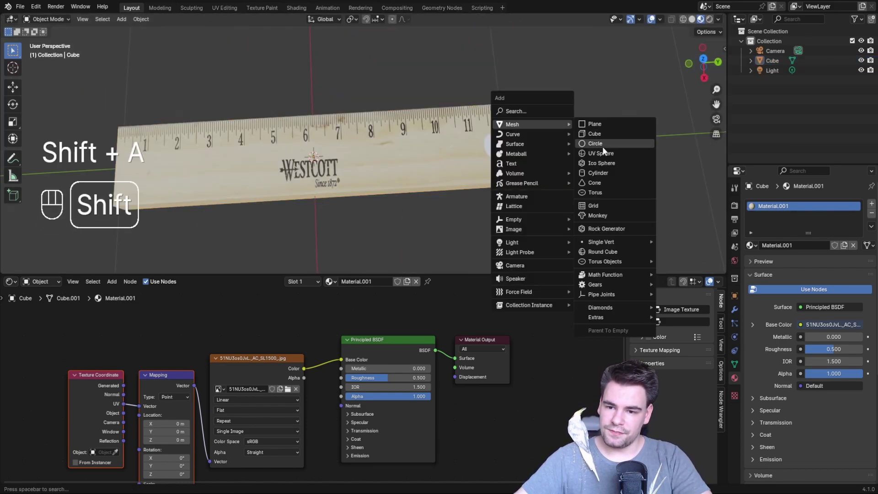
click(607, 174)
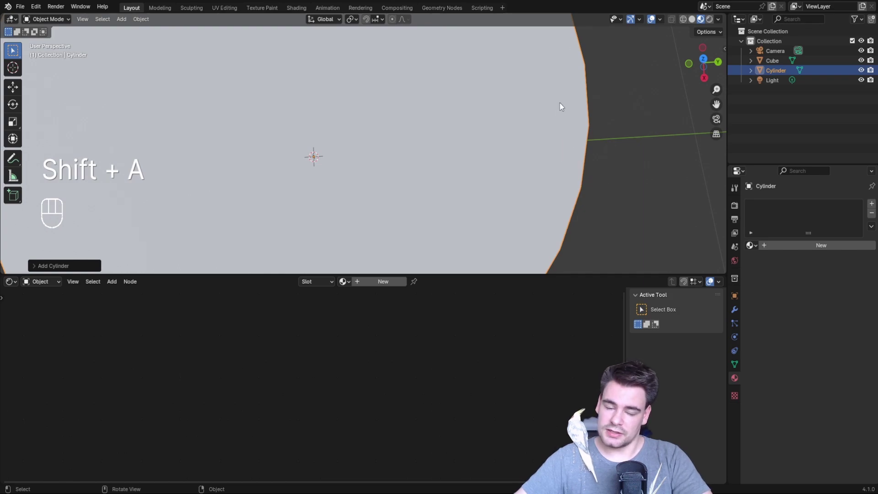
key(s)
click(329, 148)
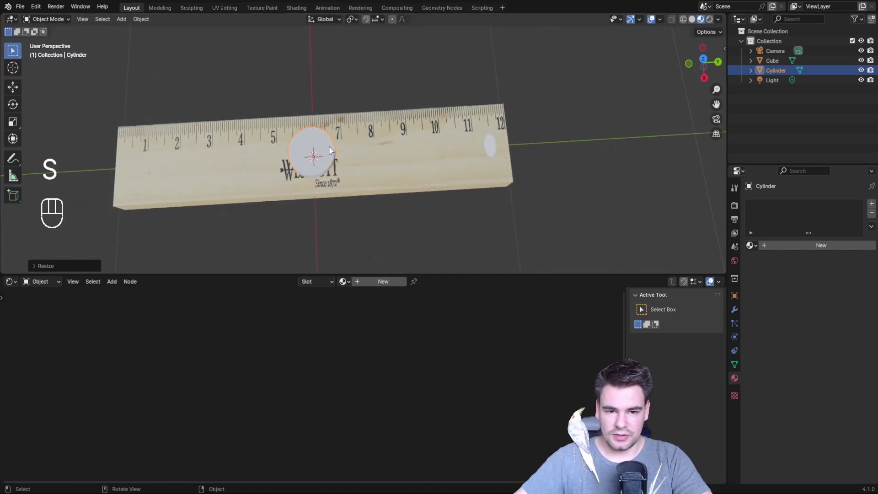
right_click(322, 148)
click(322, 149)
Step: Move the cylinder along the Y axis onto the white hole printed near the ruler's 12-inch end
scroll(451, 128, up, 1)
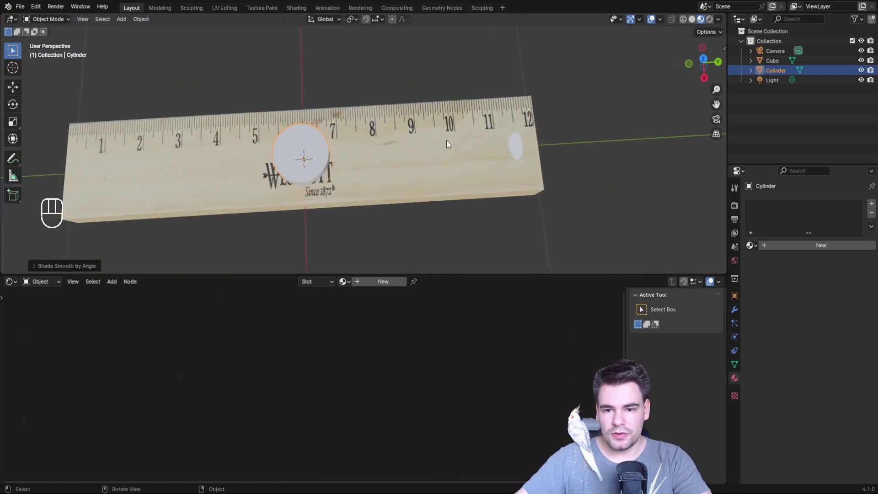
key(g)
key(y)
key(x)
key(y)
click(651, 129)
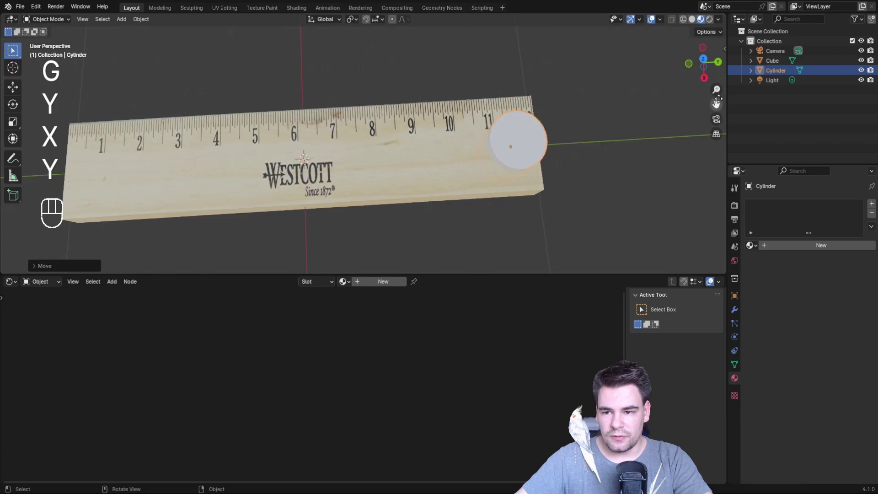
Step: Scale the cylinder down slightly in all directions so it sits inside the ruler's 12-inch end
drag(717, 101, 572, 101)
scroll(569, 119, up, 3)
key(s)
click(566, 137)
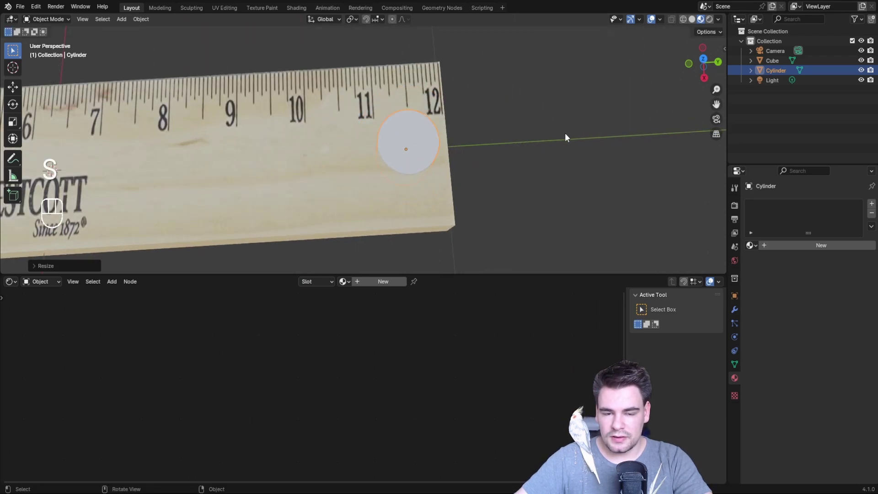
middle_drag(565, 136, 523, 130)
scroll(588, 96, up, 3)
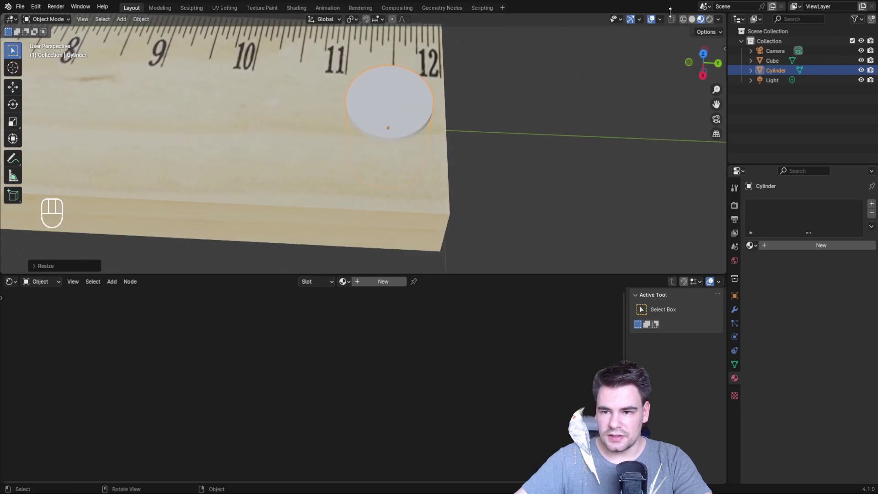
key(s)
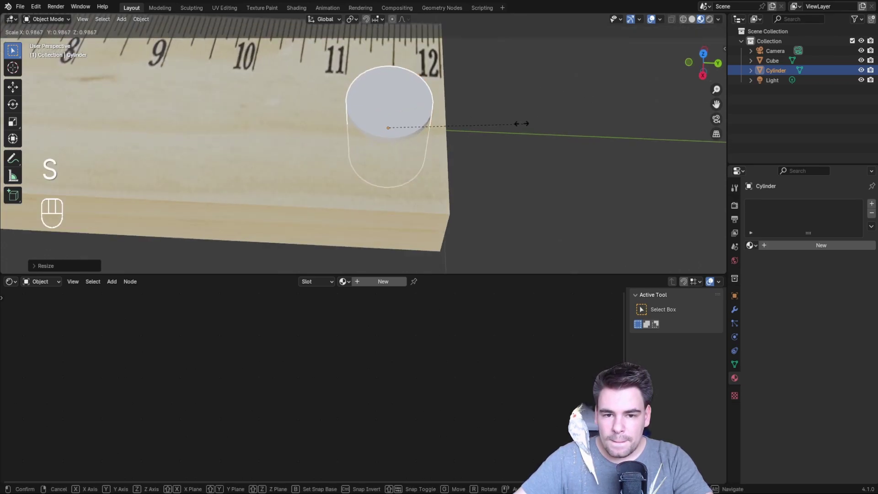
click(523, 115)
Step: Narrow the cylinder along Y to cover the printed hole closely and nudge it into place
key(s)
key(y)
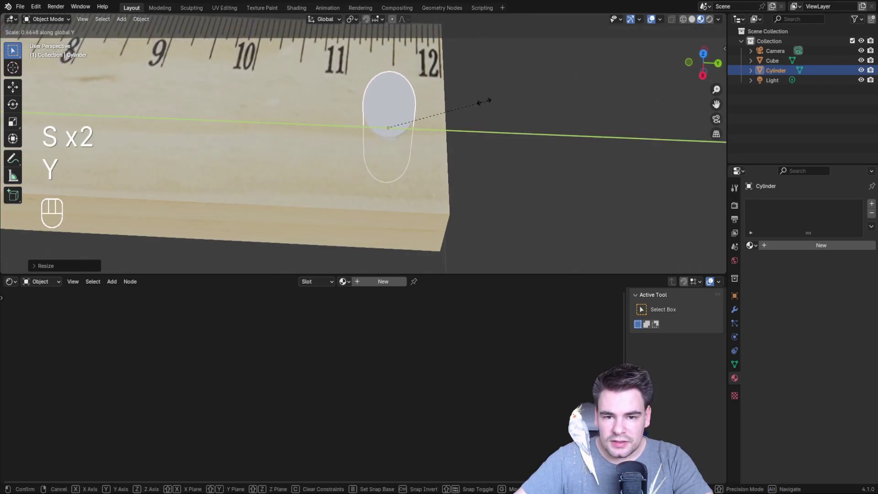
click(488, 100)
key(g)
shift+click(491, 119)
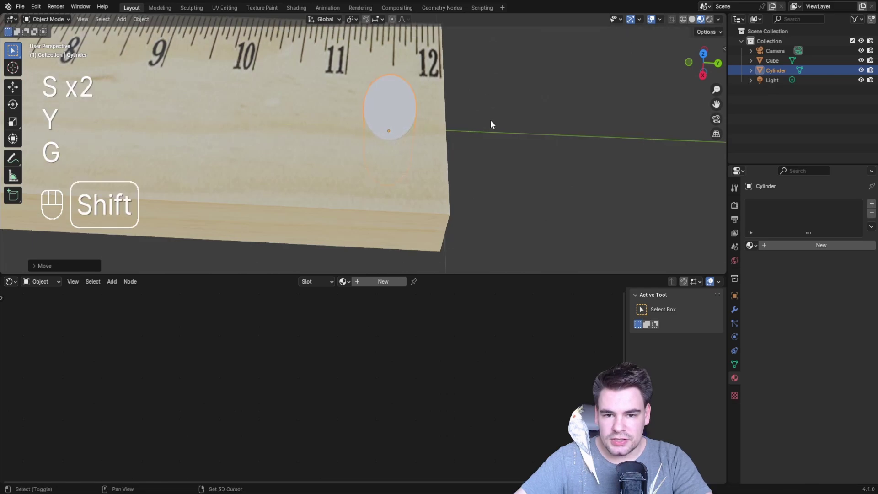
Step: Add a Boolean modifier to the ruler in Difference mode, with the Cylinder as the cutting object
middle_drag(558, 200, 317, 144)
scroll(564, 158, down, 4)
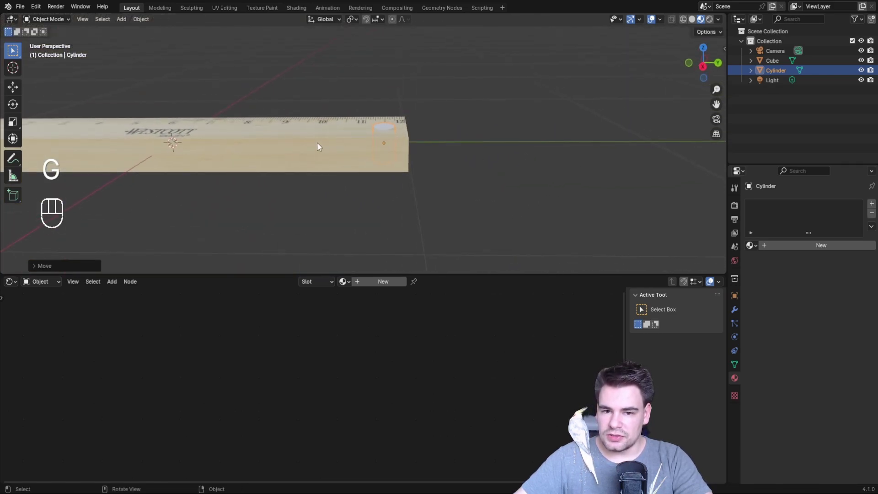
click(317, 144)
click(735, 309)
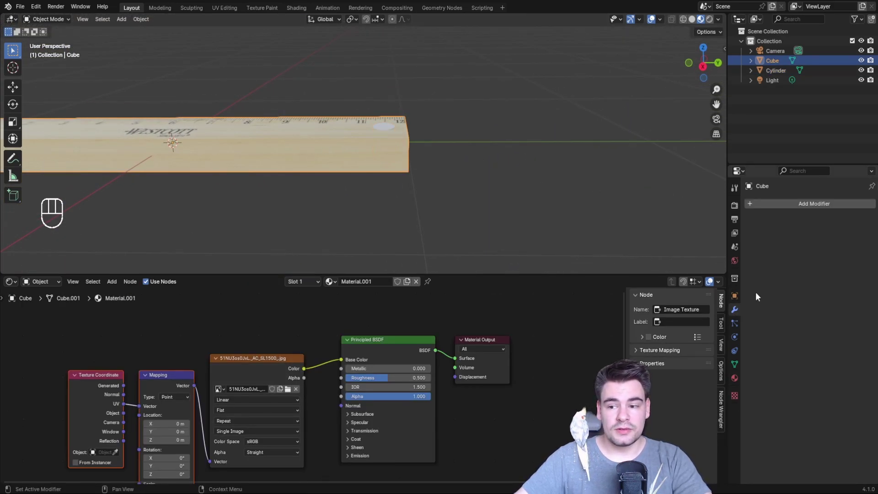
click(839, 203)
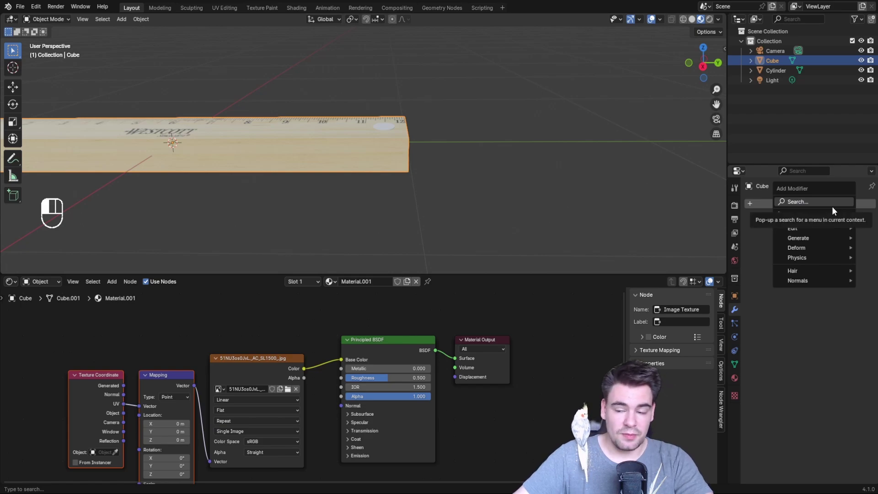
click(833, 206)
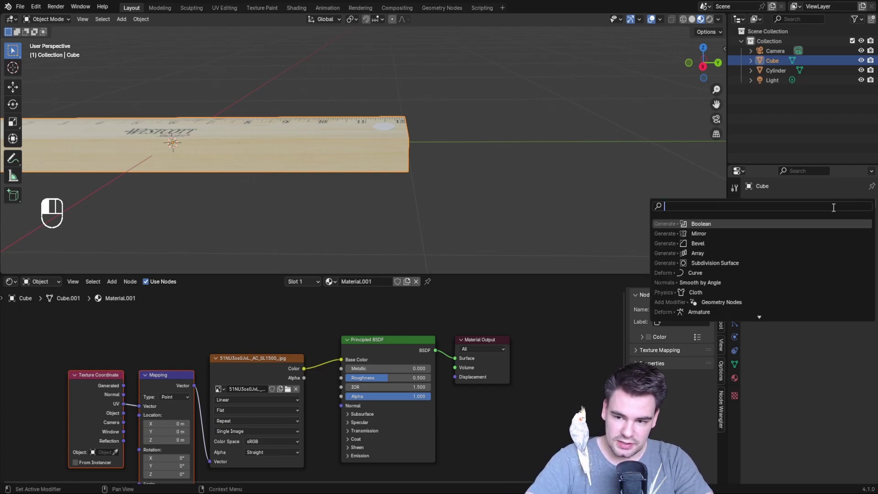
click(701, 225)
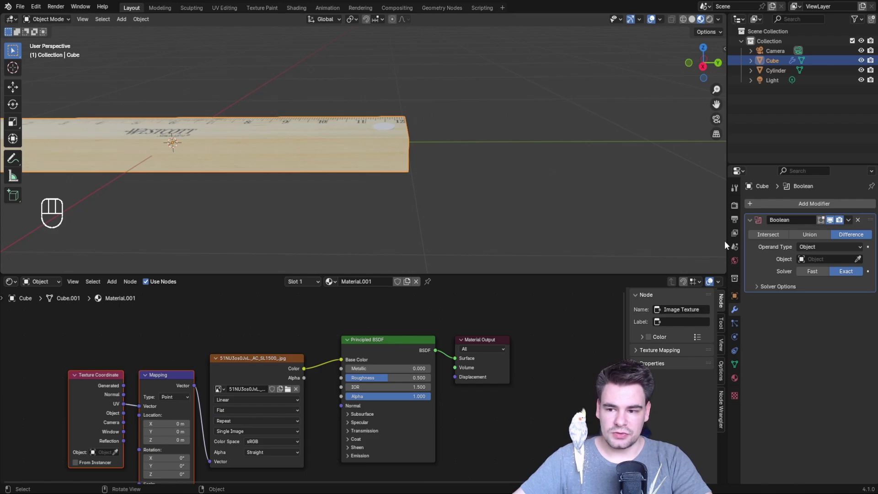
click(814, 260)
click(826, 272)
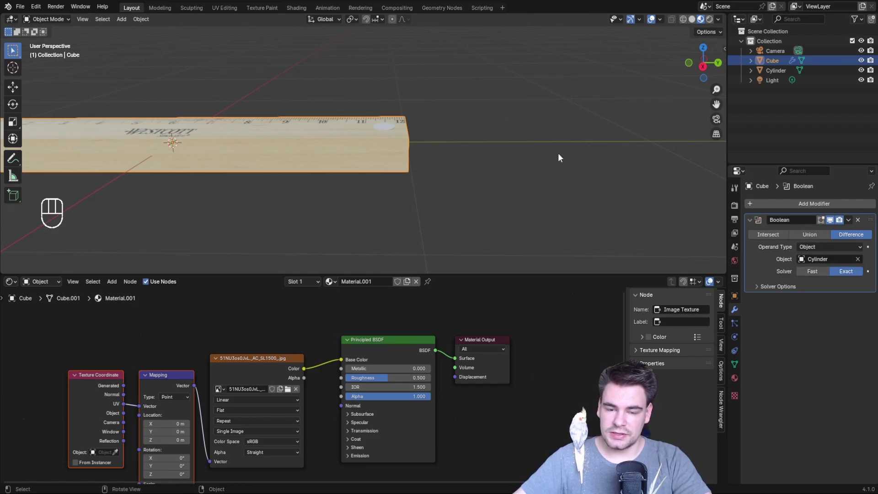
Step: Hide the cylinder in the viewport and inspect the cut hole near the 12-inch mark
click(384, 129)
scroll(390, 124, up, 2)
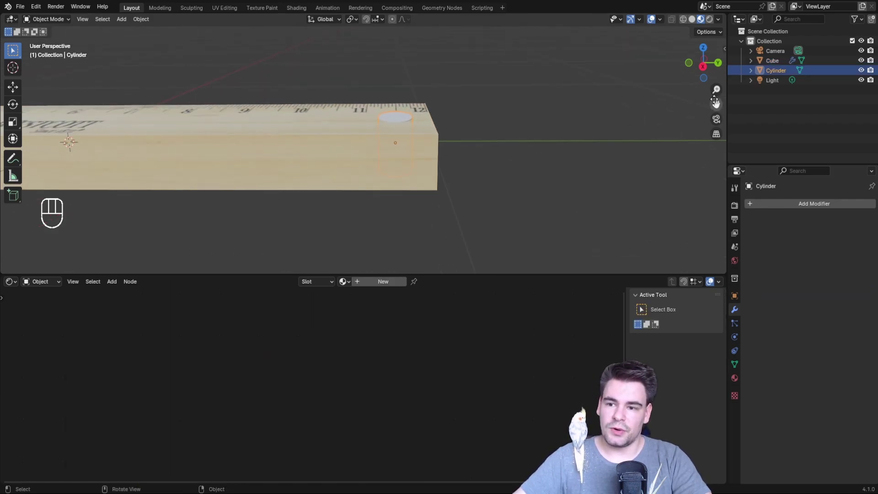
drag(717, 105, 715, 182)
scroll(715, 182, up, 3)
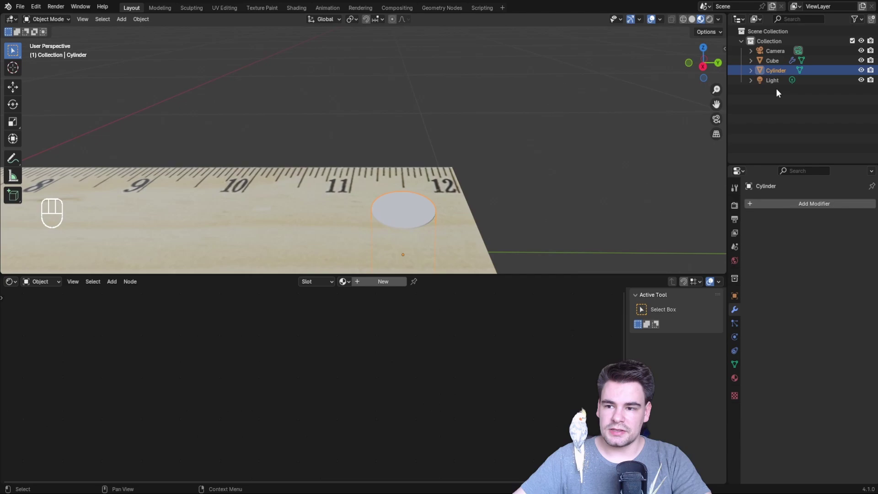
click(862, 70)
middle_drag(575, 128, 556, 176)
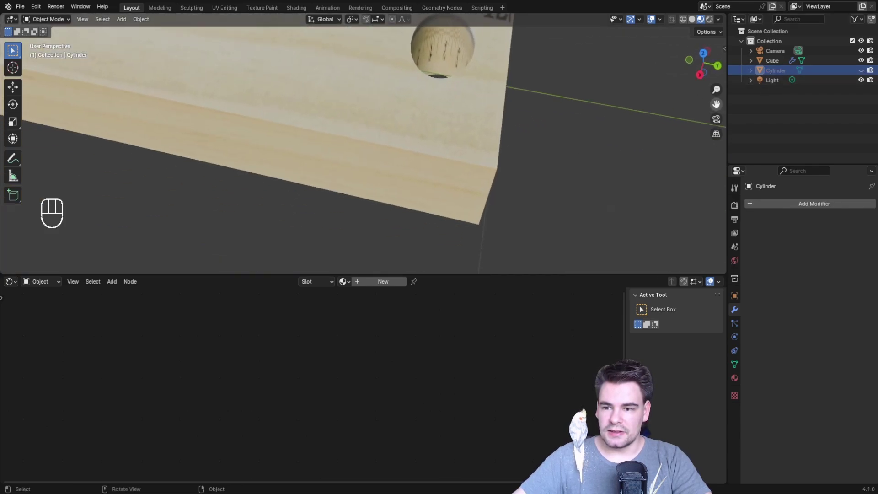
middle_drag(485, 146, 476, 92)
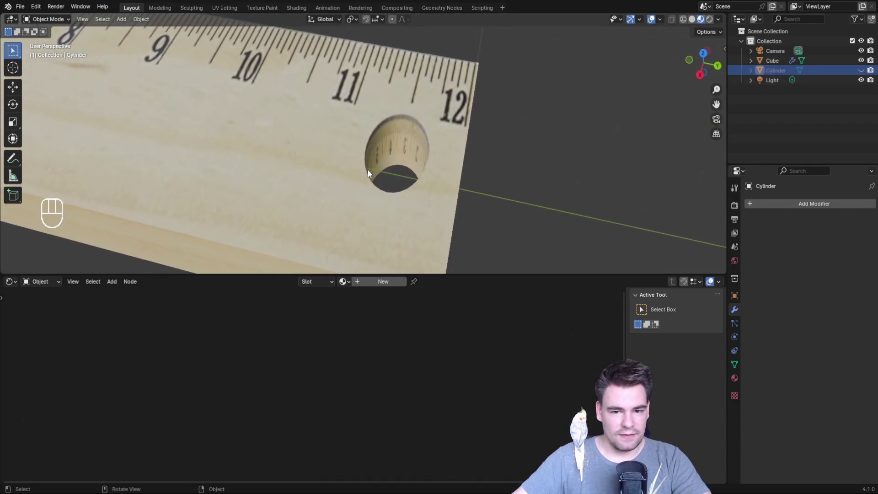
middle_drag(421, 161, 418, 122)
Step: Apply the Boolean modifier on the ruler so the hole becomes part of its mesh
key(Tab)
click(432, 148)
key(Tab)
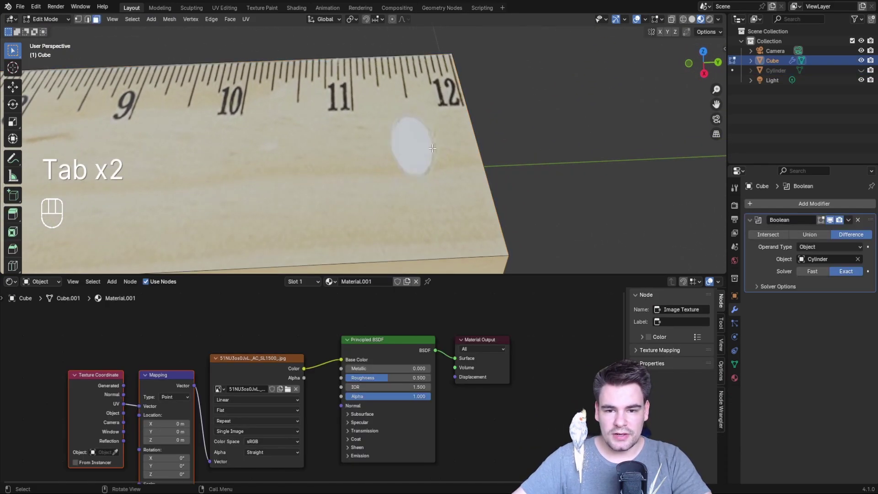
key(Tab)
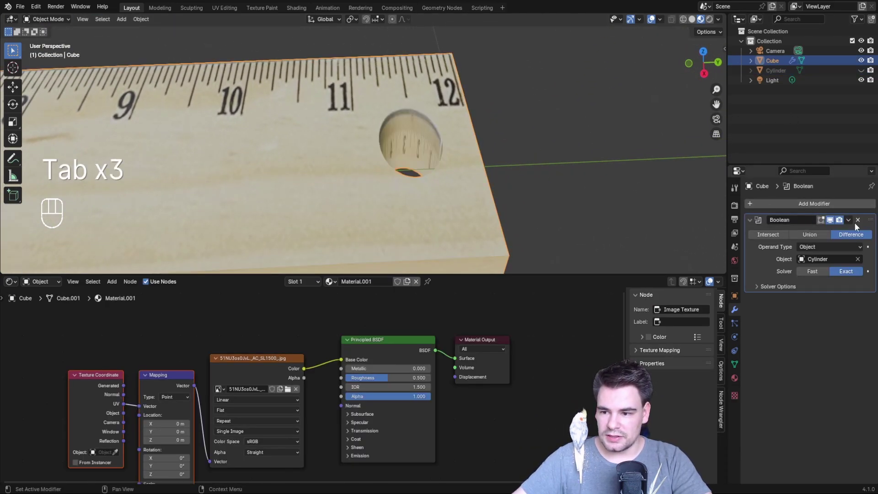
click(848, 221)
click(836, 231)
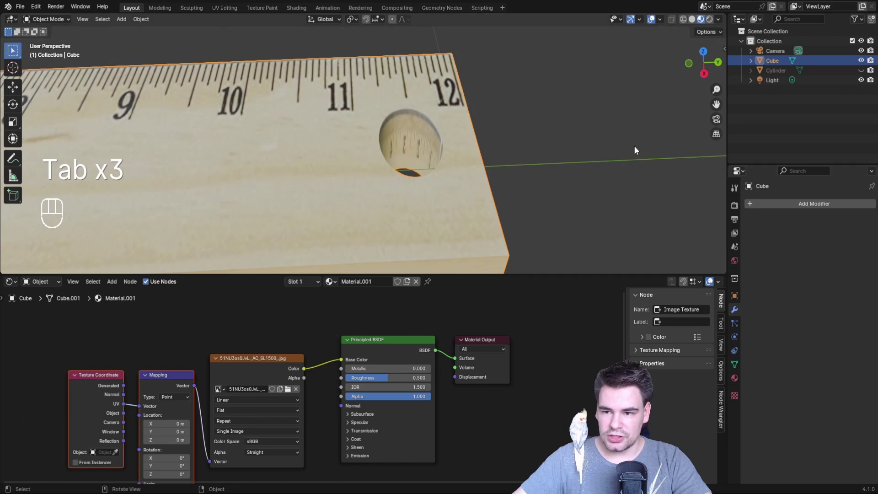
Step: Delete the hidden cylinder and open the ruler mesh in Edit Mode
click(827, 69)
key(Delete)
click(842, 62)
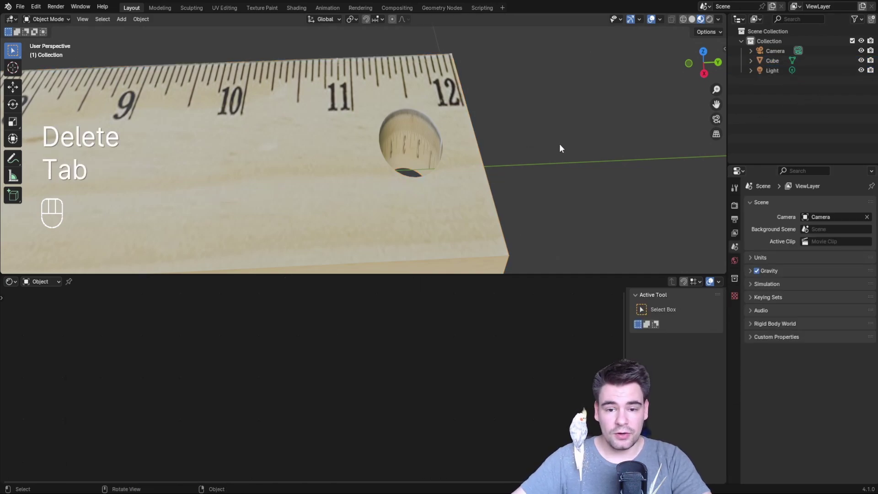
key(Tab)
key(Tab)
Step: Split the 3D viewport in two side by side and switch the new area to the UV Editor
middle_drag(430, 134, 599, 120)
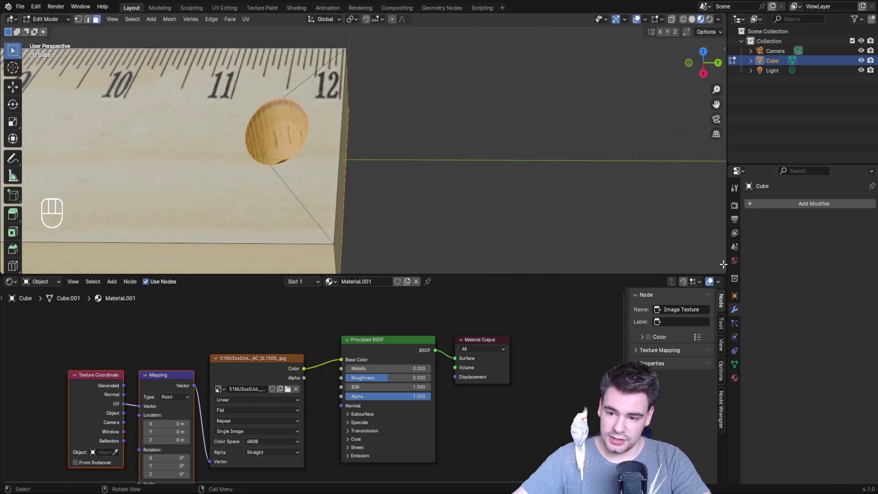
drag(726, 268, 429, 220)
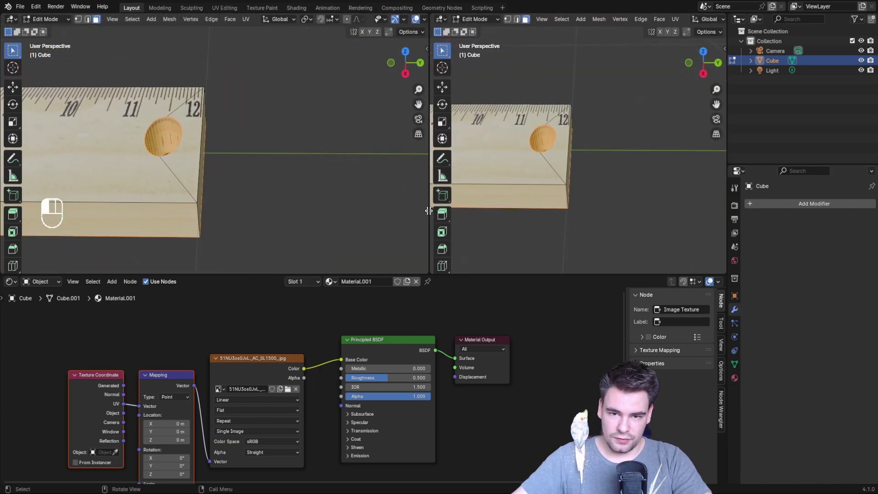
click(440, 18)
click(453, 65)
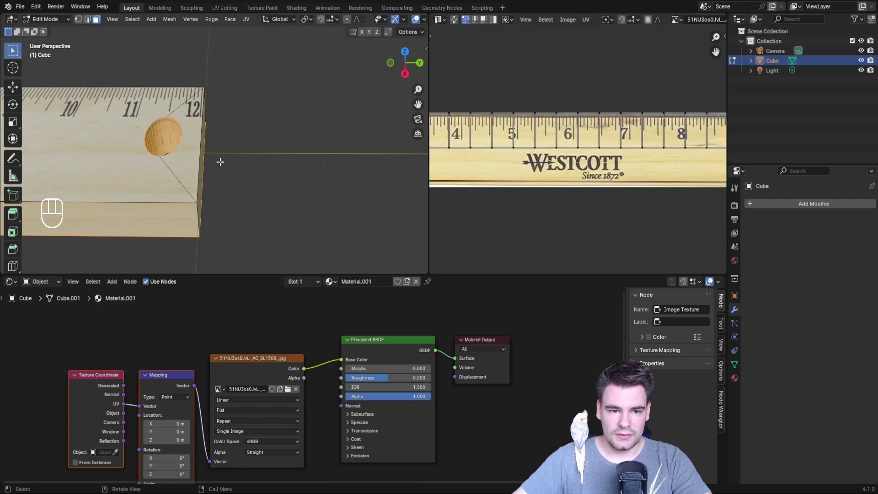
Step: Remove the underside face beside the hole from the selection, keeping only the hole's inner wall faces selected
scroll(220, 161, down, 5)
middle_drag(216, 157, 129, 186)
shift+click(129, 186)
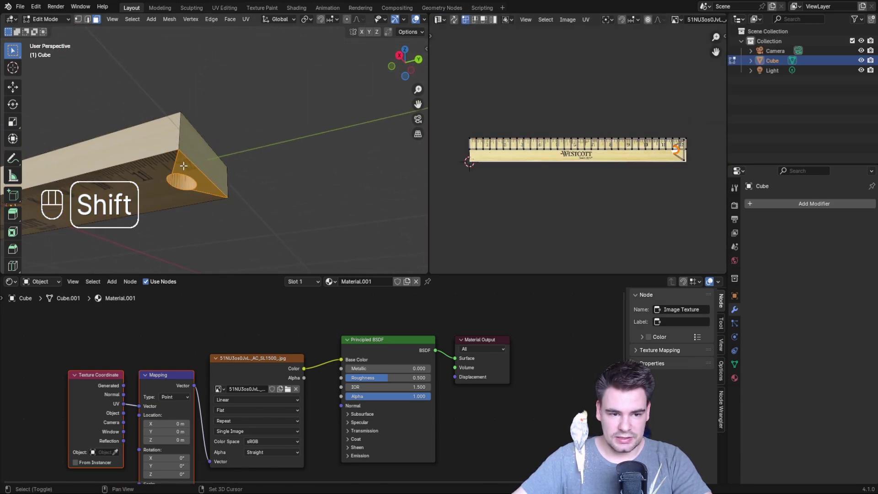
middle_drag(240, 150, 232, 219)
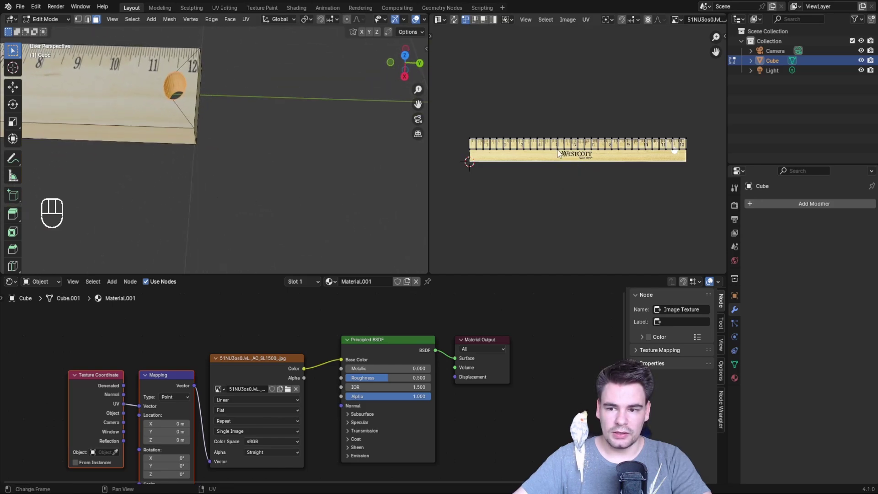
scroll(189, 81, up, 3)
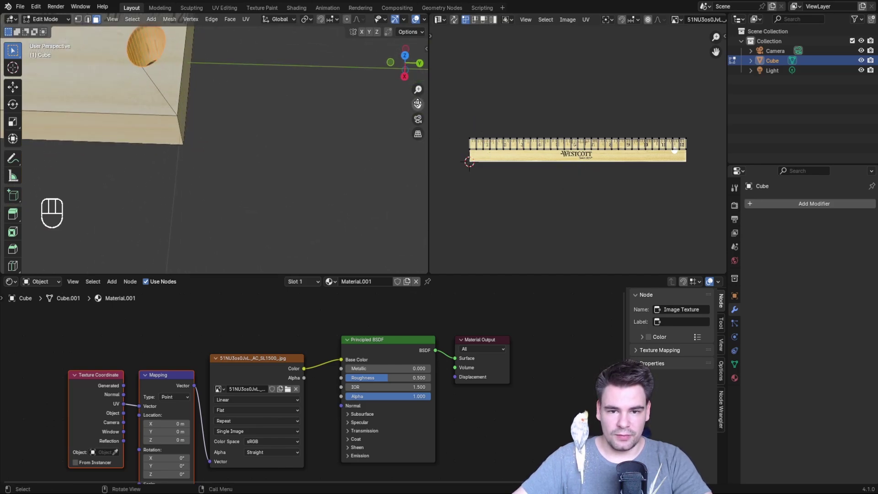
drag(418, 104, 706, 192)
Step: Shrink the hole walls' UVs and move them onto a plain wood area of the ruler image, then leave Edit Mode
key(s)
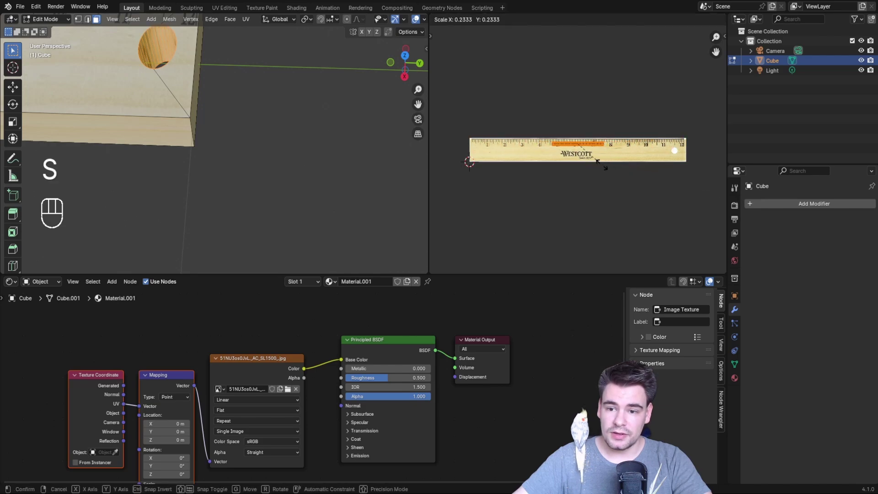
click(515, 172)
key(g)
click(554, 239)
key(Tab)
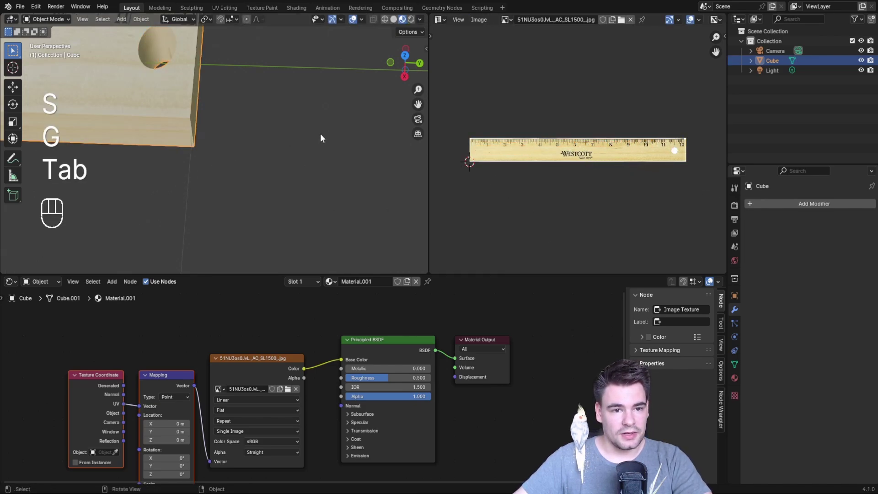
Step: Expand the 3D viewport over the UV Editor's area and center the deselected ruler in view
drag(669, 111, 402, 120)
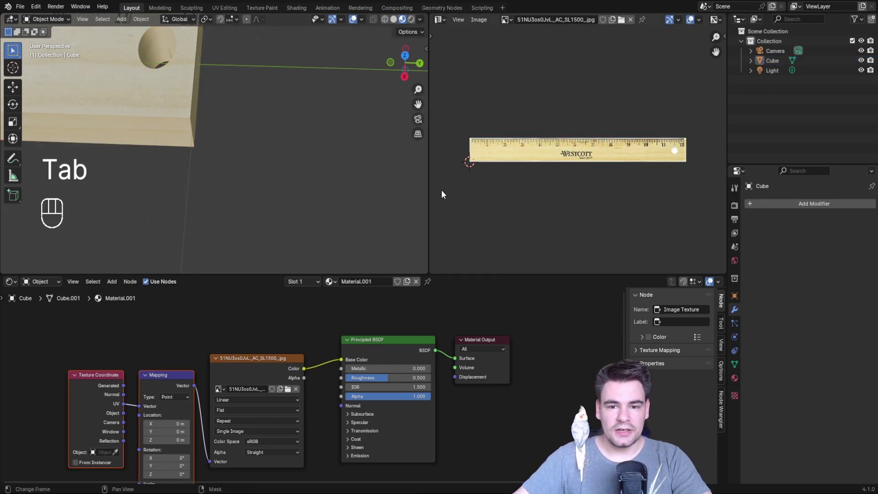
drag(427, 268, 389, 172)
scroll(389, 173, down, 5)
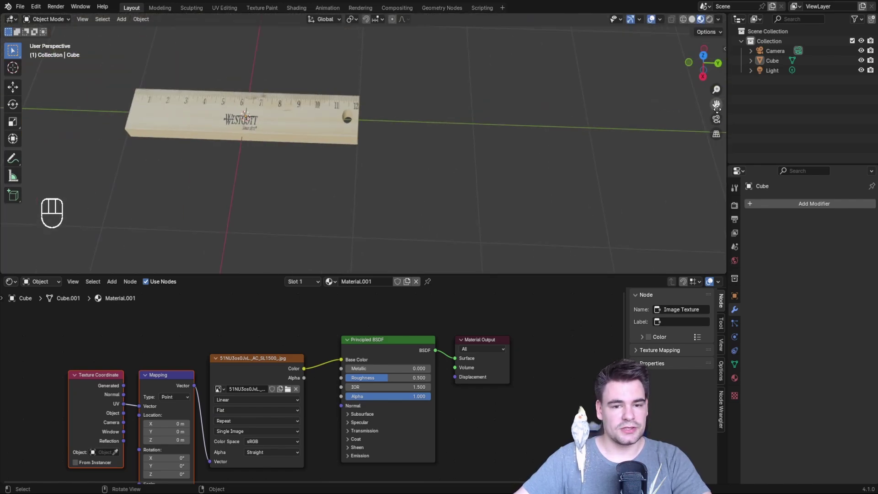
drag(717, 108, 818, 140)
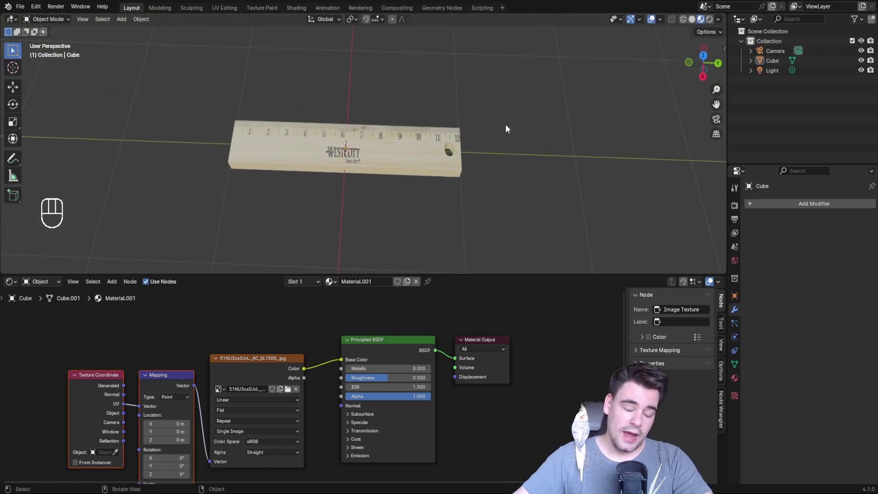
Step: Enter Edit Mode on the ruler, select its whole mesh and show the Edge Length measurements
scroll(385, 146, up, 3)
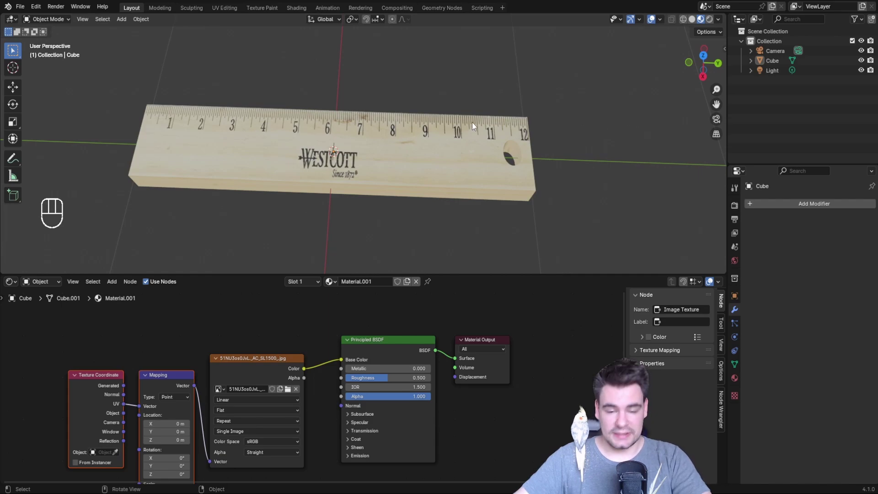
key(Tab)
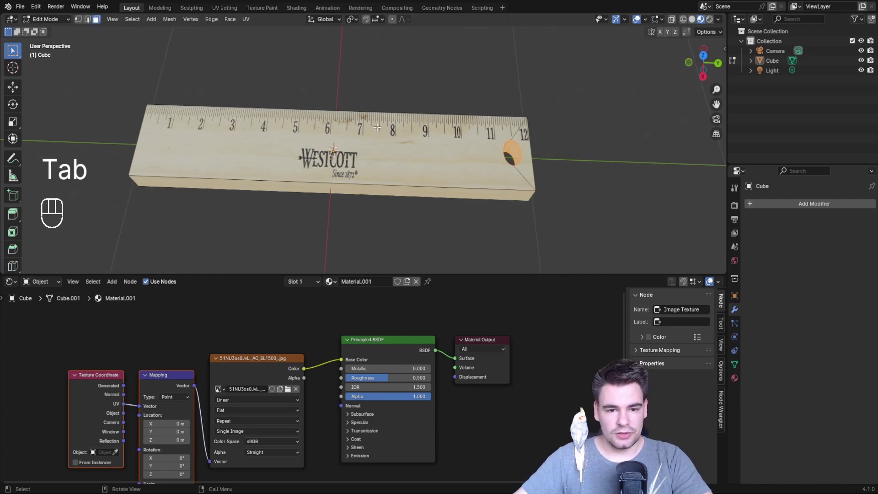
key(space)
key(space)
key(a)
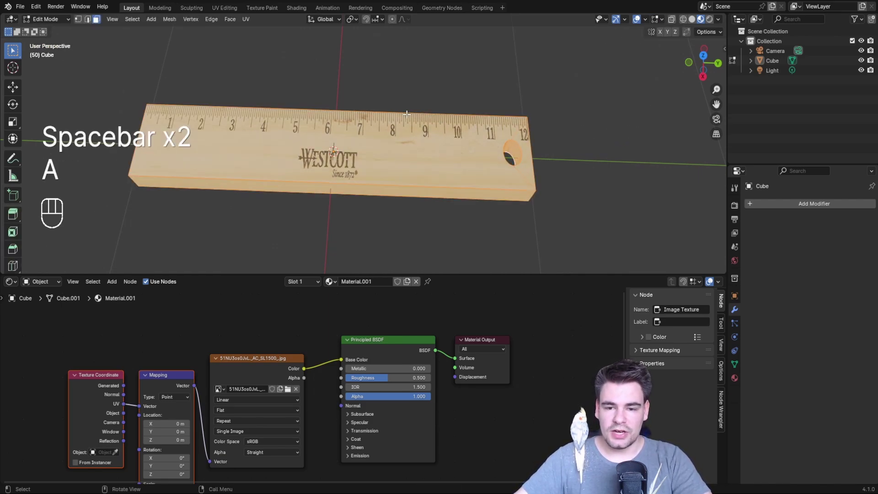
click(662, 22)
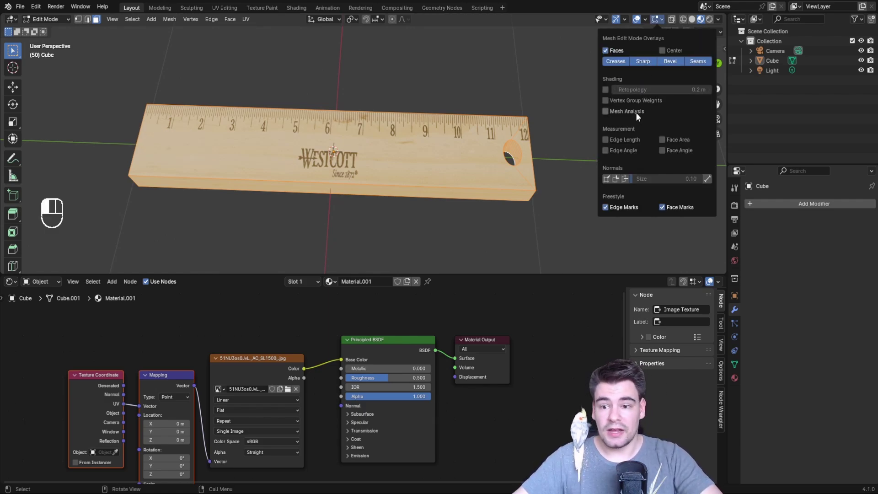
click(606, 138)
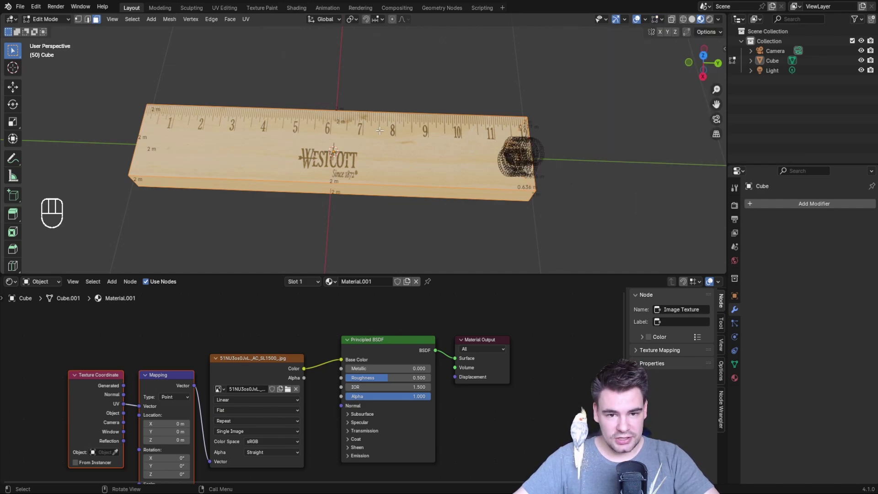
Step: Set the scene's length unit to Centimeters
click(733, 220)
click(733, 247)
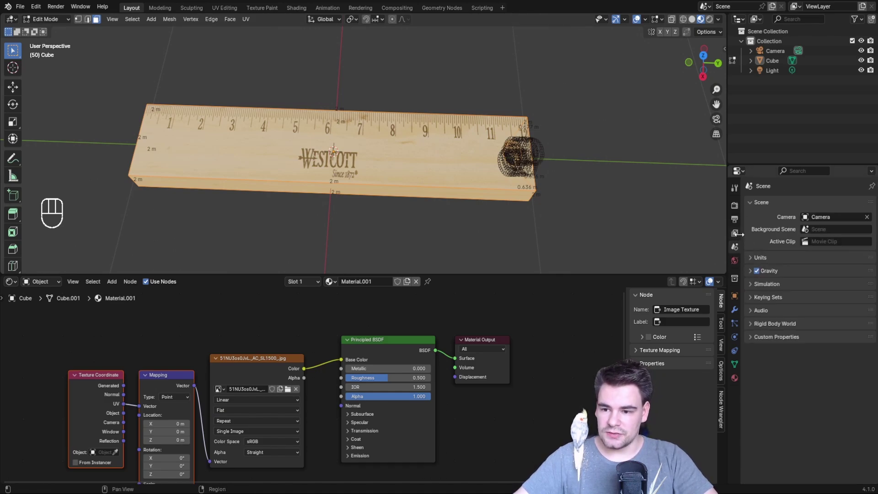
click(759, 258)
click(823, 273)
click(824, 273)
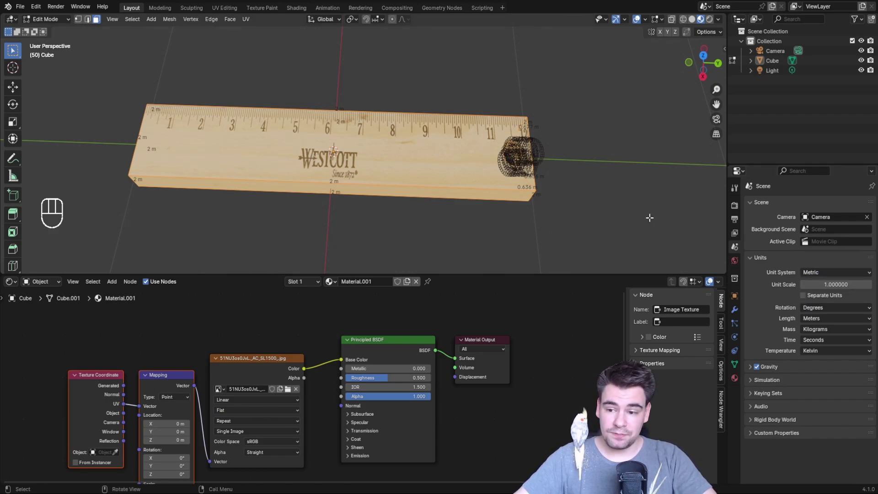
click(819, 318)
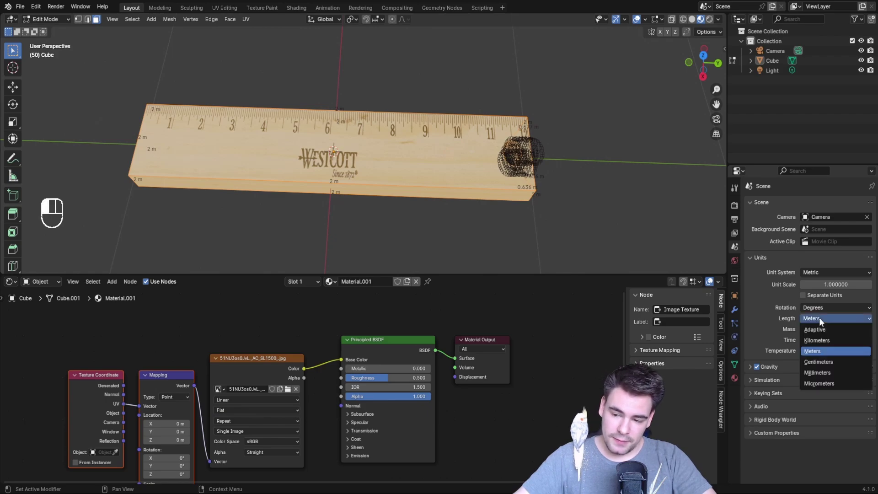
click(827, 364)
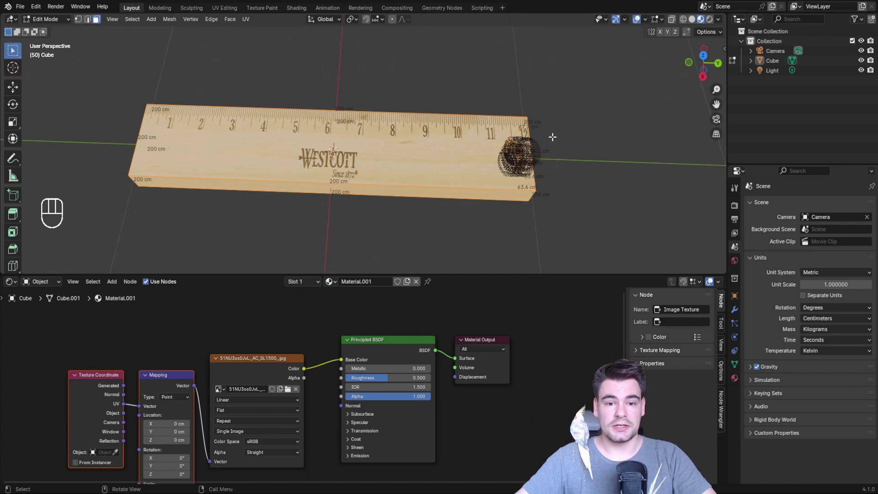
Step: Try to shrink the whole ruler mesh along the Y axis until its long edges are about 18 cm
key(w)
right_click(593, 158)
key(s)
key(y)
key(shift)
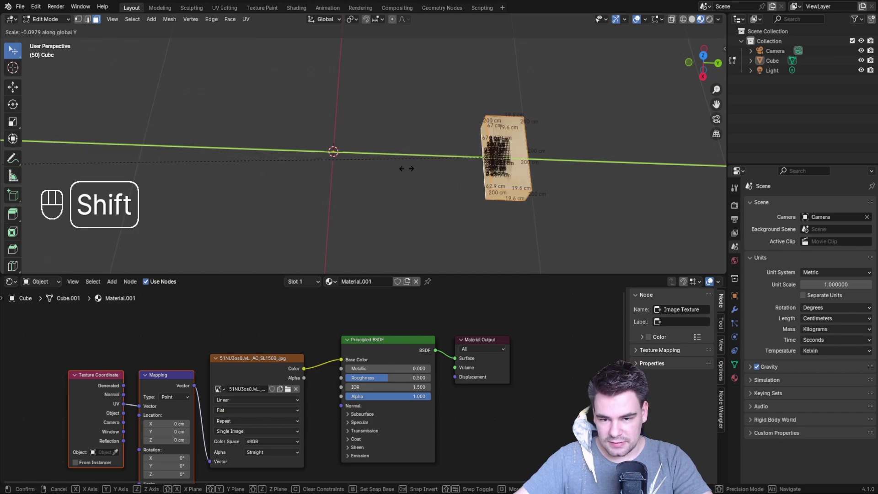
shift+click(407, 168)
scroll(406, 168, up, 3)
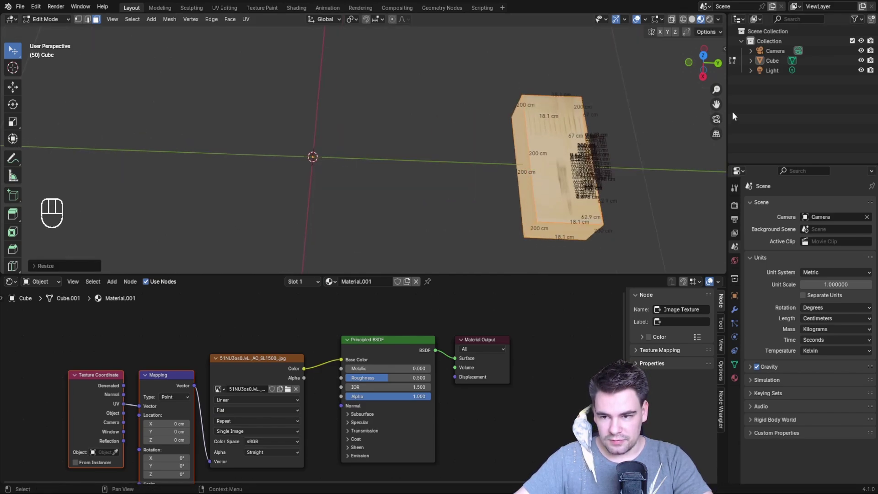
shift+middle_drag(715, 120, 597, 95)
scroll(626, 117, up, 4)
Step: Try to scale the mesh further along Y to 12 cm long edges, and undo both Y-axis scalings
key(s)
right_click(669, 136)
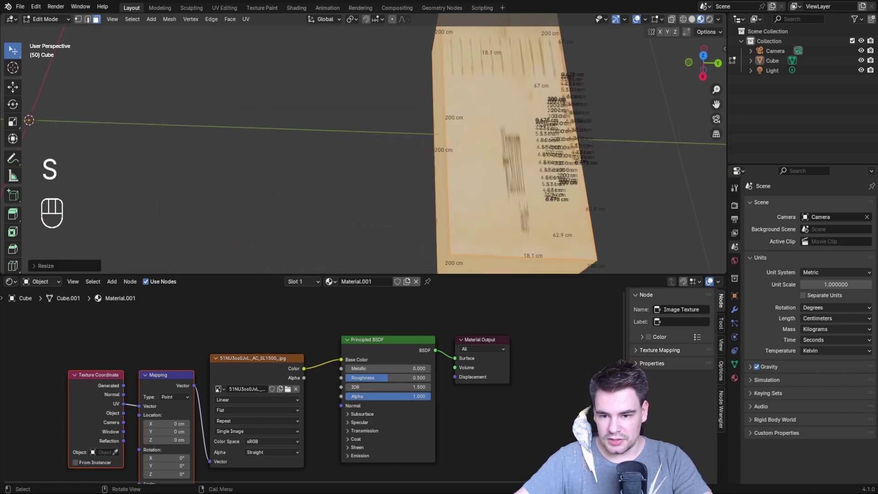
key(s)
key(y)
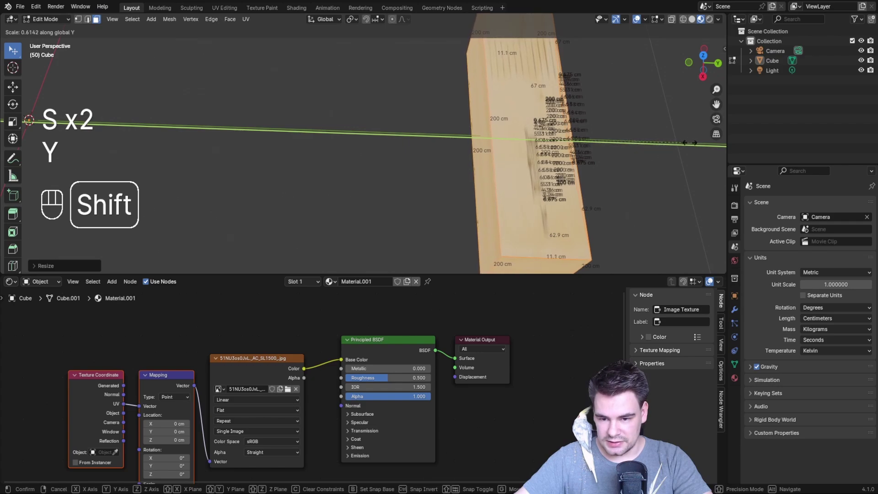
click(66, 143)
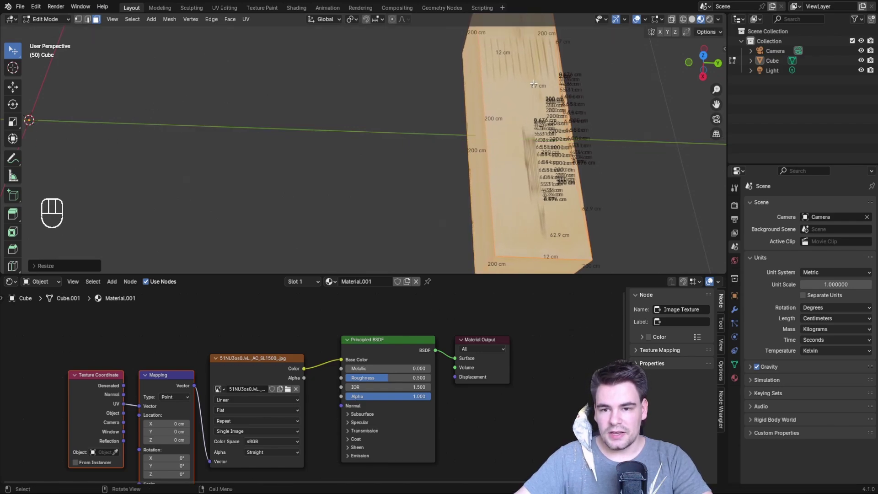
scroll(534, 84, down, 3)
middle_drag(534, 84, 461, 86)
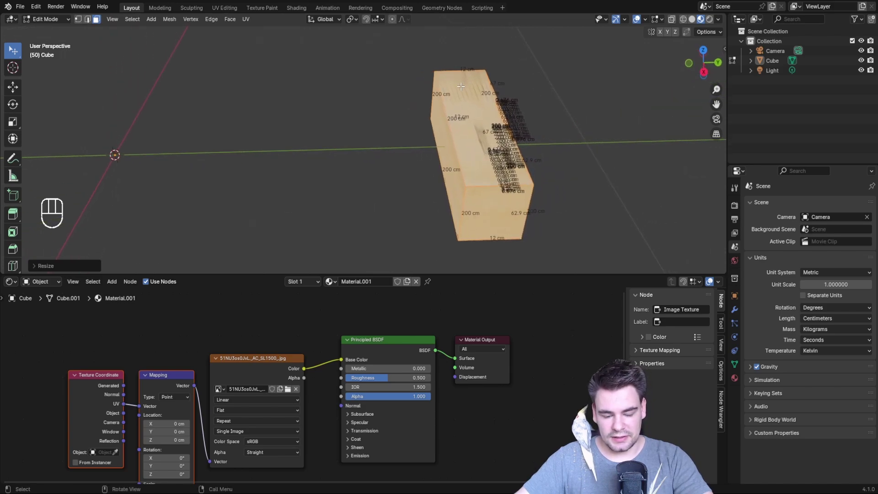
key(ctrl+z)
key(ctrl+z)
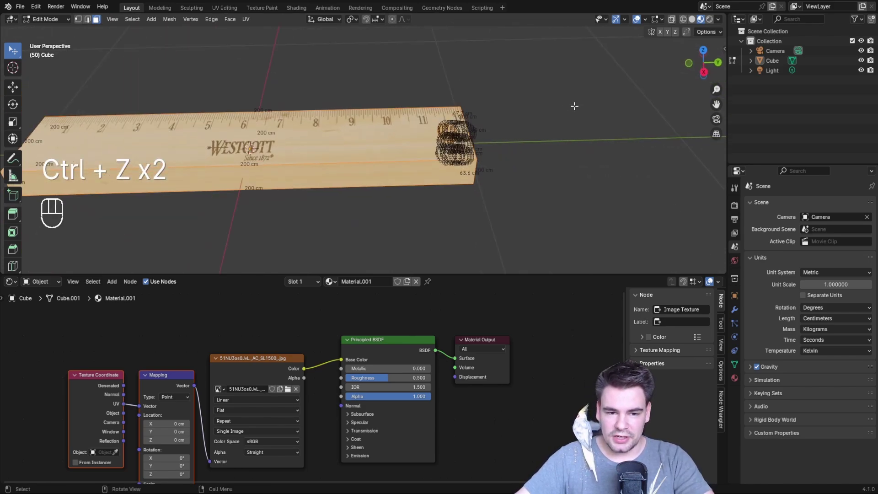
Step: Scale the whole ruler mesh down uniformly until its long edges measure 12 cm
key(s)
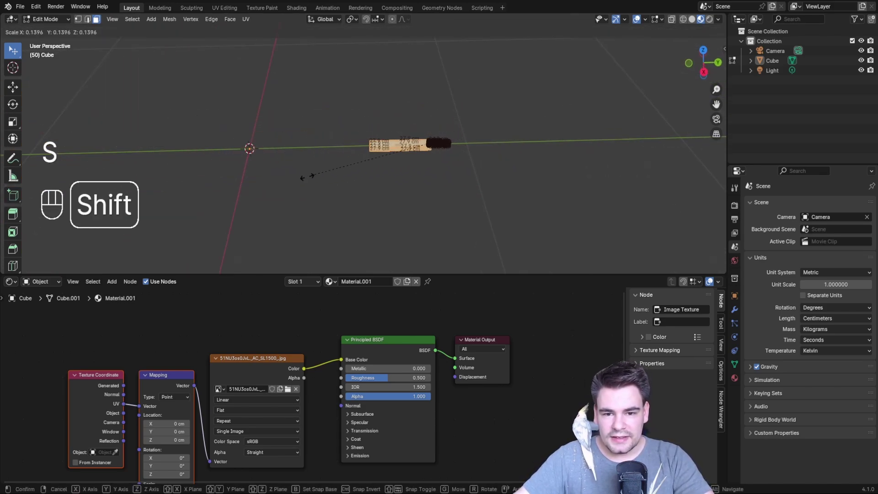
click(241, 197)
scroll(604, 112, up, 8)
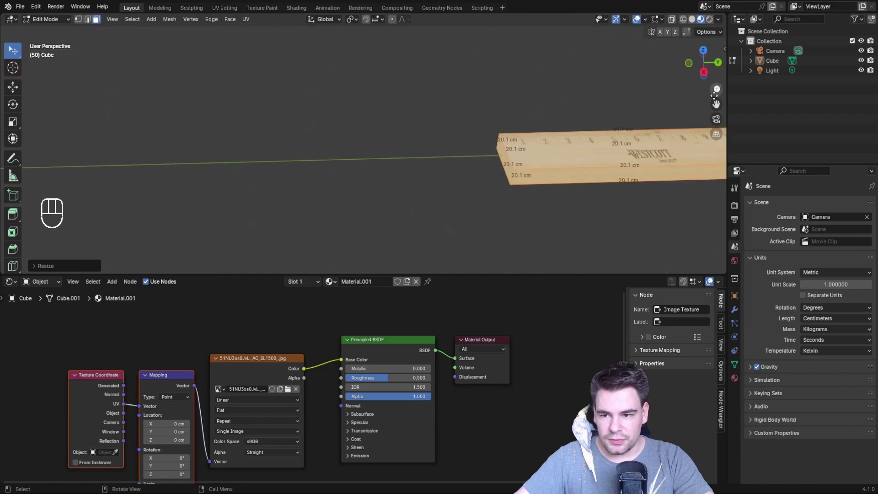
key(s)
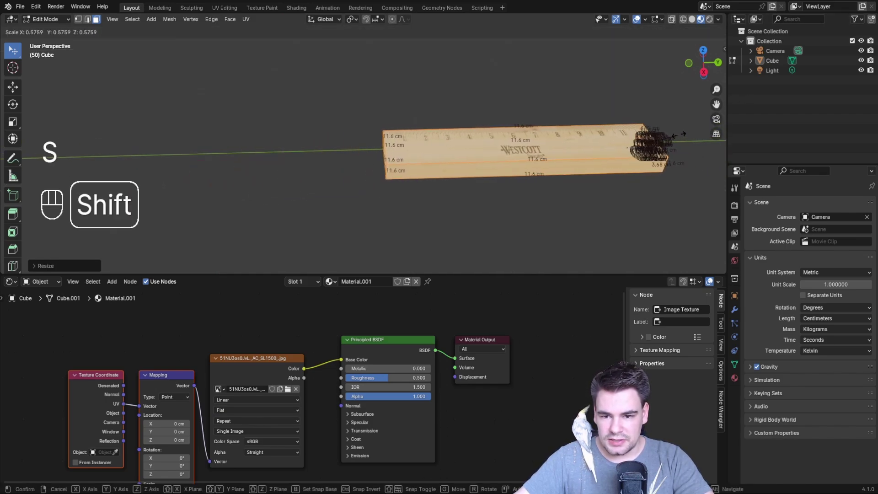
click(410, 141)
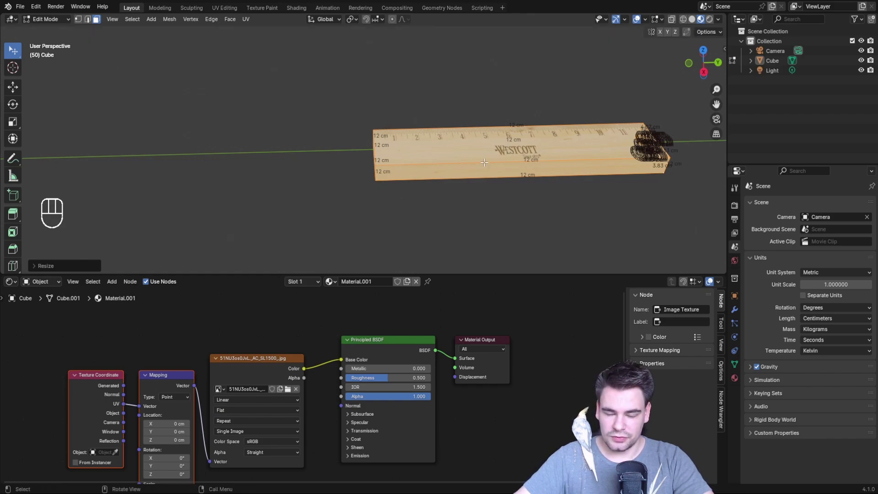
Step: Apply the ruler's scale in Object Mode, then return to Edit Mode and check the edge lengths around the ruler
key(Tab)
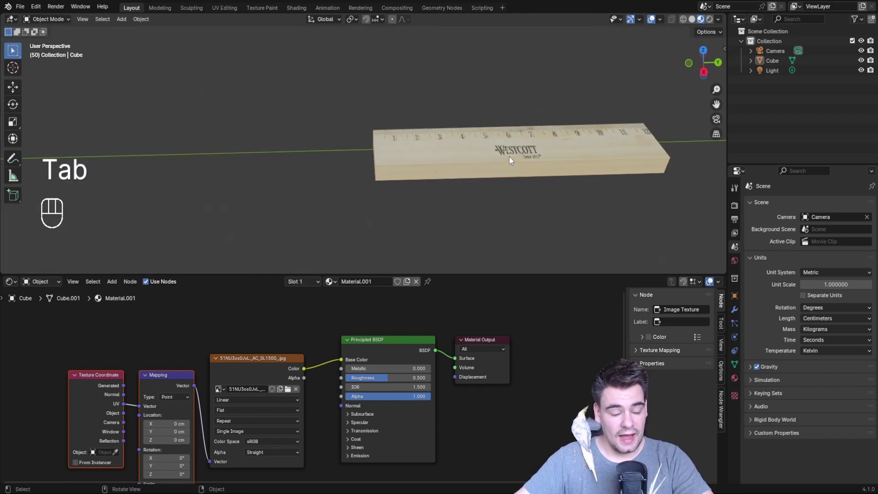
key(ctrl+a)
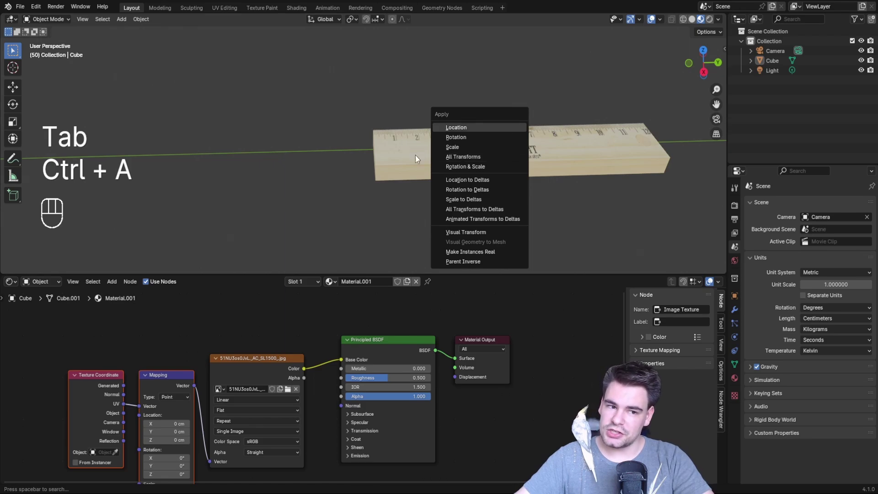
key(s)
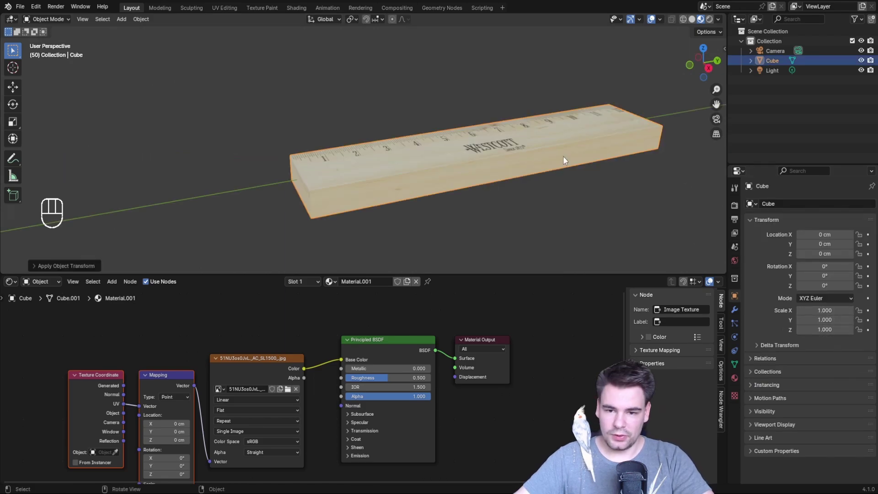
key(Tab)
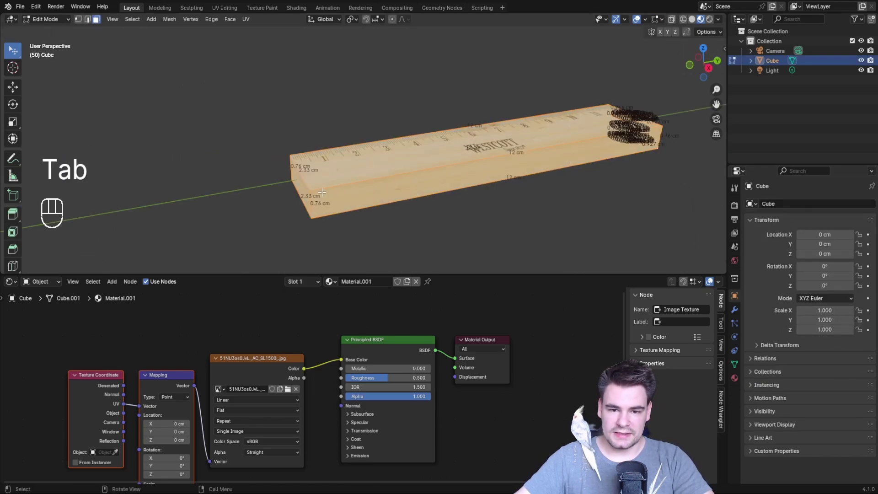
middle_drag(322, 192, 345, 183)
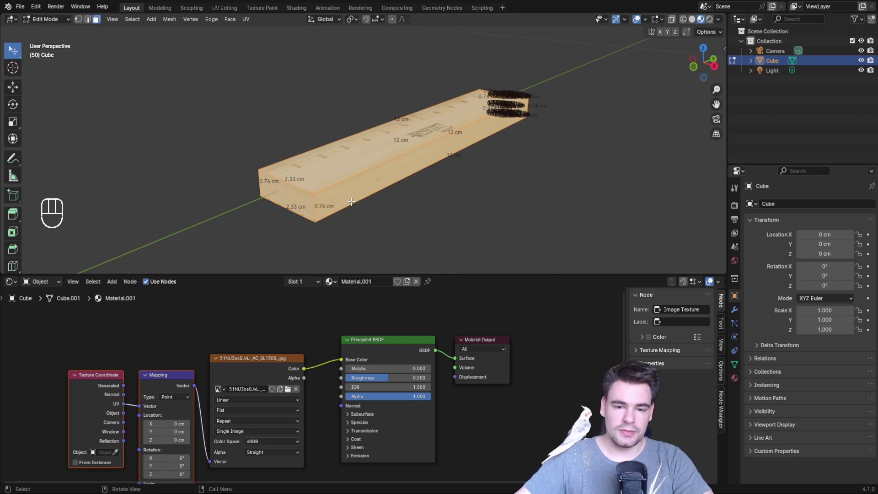
middle_drag(351, 202, 283, 195)
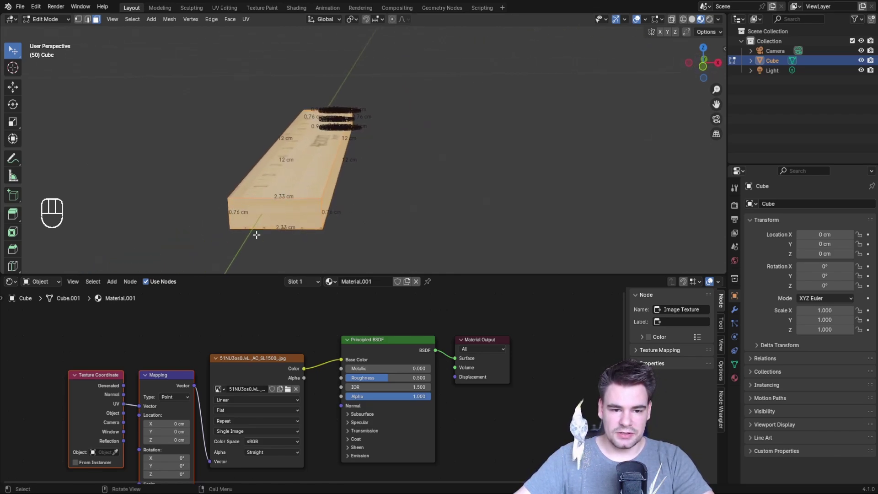
middle_drag(370, 160, 566, 185)
Step: With the ruler's streaked long side face selected, split the 3D viewport in two and switch the new area to the UV Editor
key(Tab)
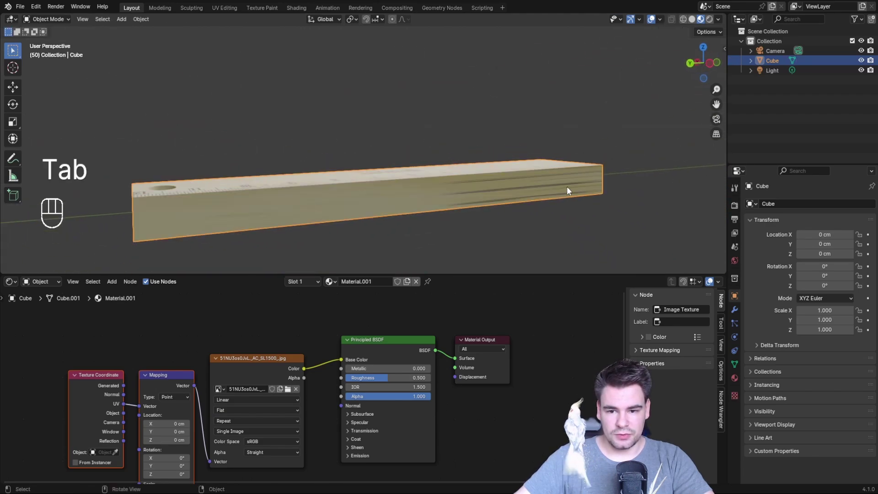
key(Tab)
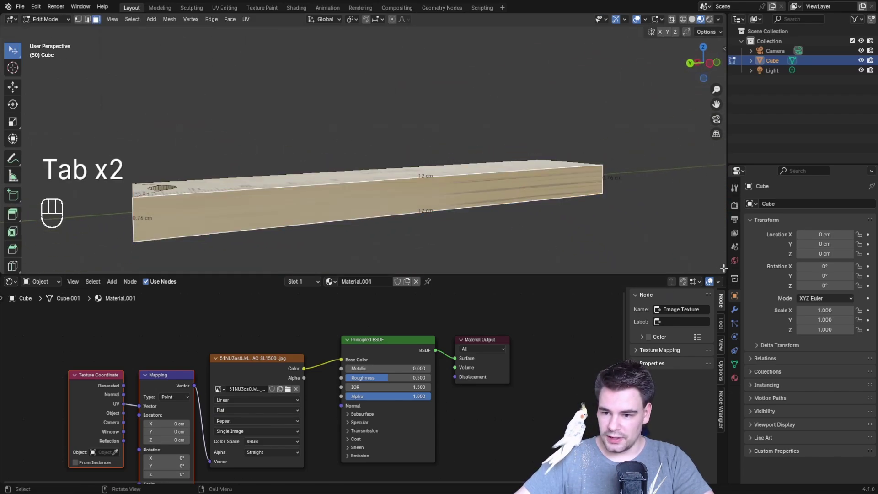
drag(723, 269, 425, 268)
click(437, 19)
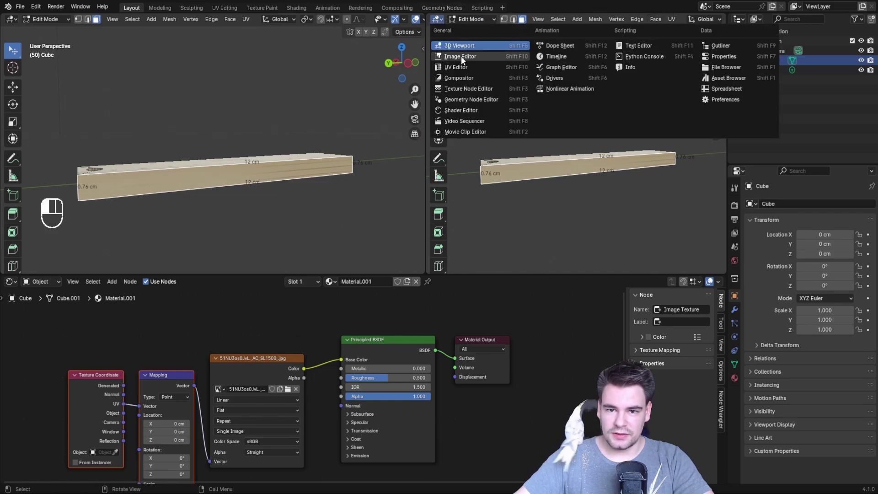
click(461, 56)
Step: Move the side face's UVs along the ruler image, rotate them 90° and shrink them to fit within its width
drag(485, 105, 695, 176)
scroll(636, 143, down, 3)
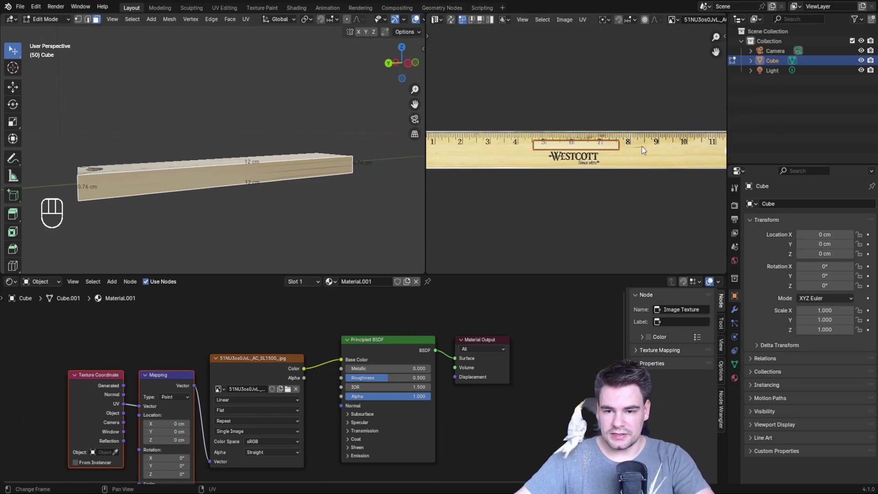
key(g)
click(559, 159)
key(r)
key(y)
key(KP_9)
key(KP_0)
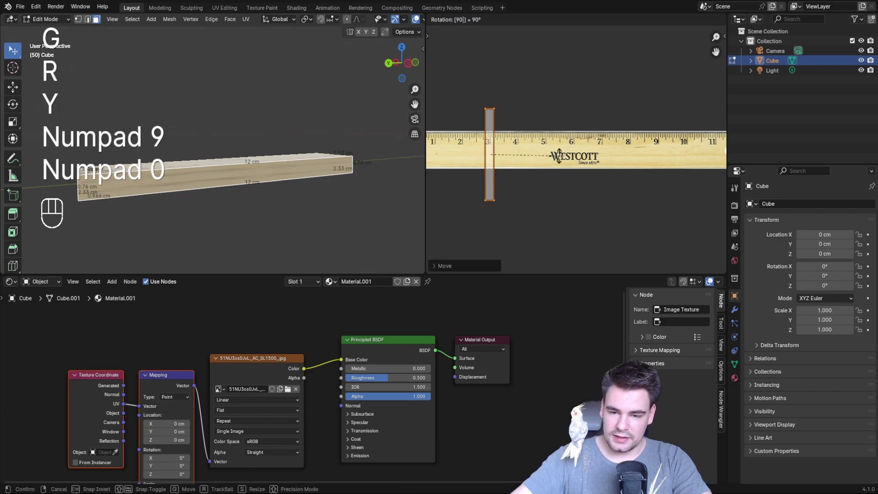
key(KP_Enter)
key(s)
click(529, 142)
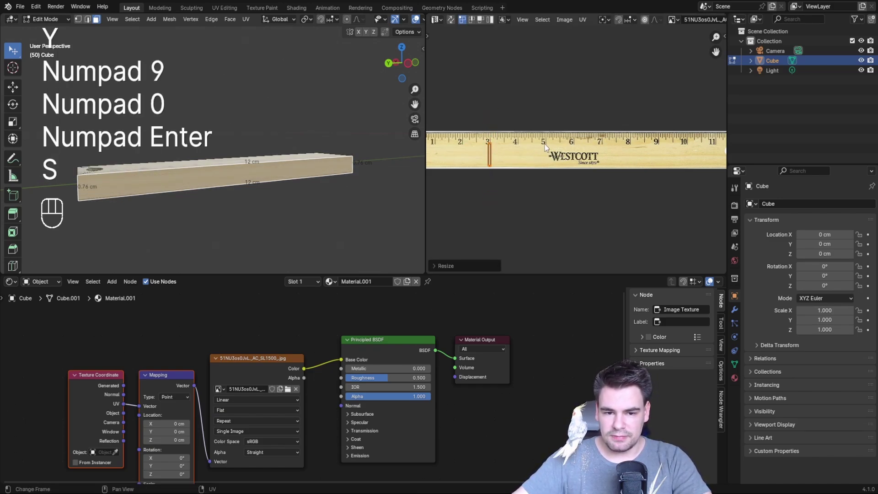
Step: Move the side face's UVs onto the plain wood before the ruler image's 1-inch mark, then leave Edit Mode
middle_drag(550, 141, 630, 131)
key(g)
shift+click(671, 232)
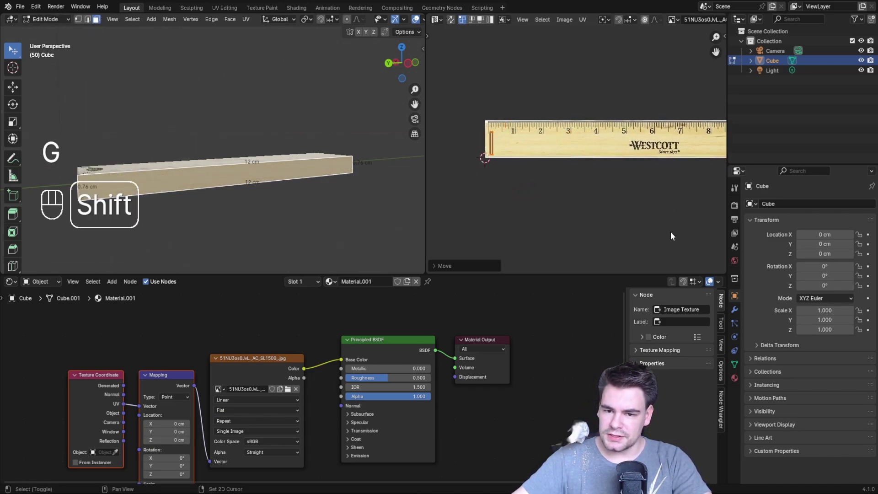
key(g)
shift+click(525, 149)
click(493, 126)
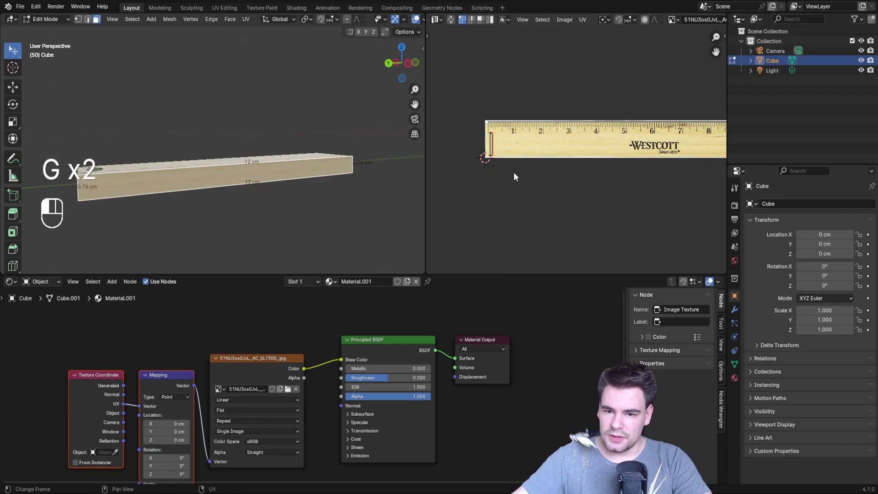
key(g)
key(y)
key(x)
click(644, 178)
key(Tab)
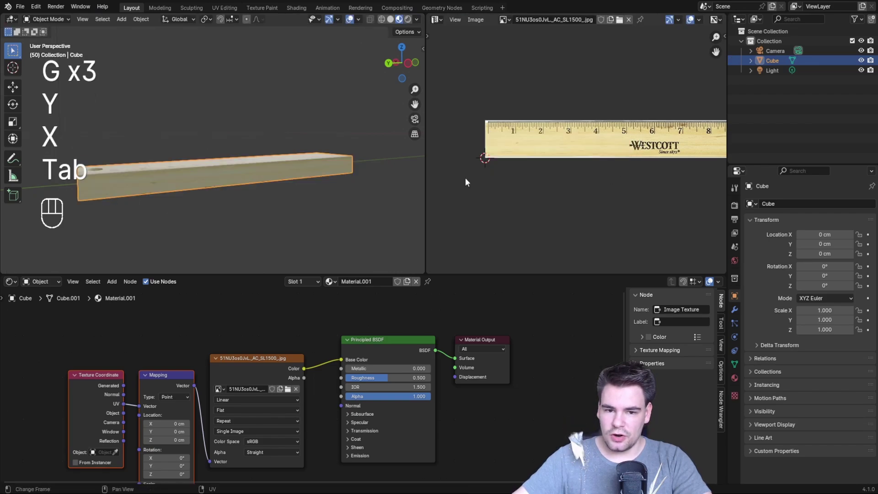
scroll(179, 162, up, 2)
middle_drag(180, 162, 290, 215)
drag(417, 103, 621, 128)
middle_drag(195, 130, 283, 142)
key(s)
key(z)
right_click(239, 144)
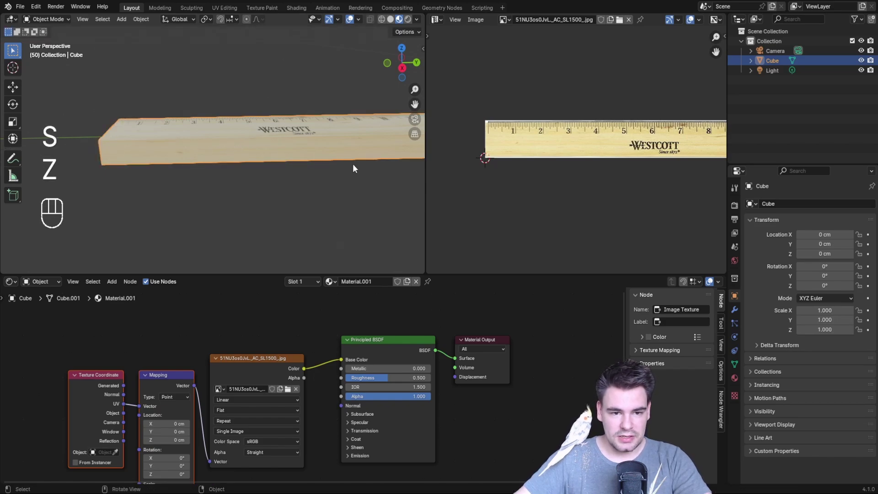
scroll(353, 164, down, 3)
key(s)
key(y)
right_click(344, 162)
scroll(113, 150, down, 10)
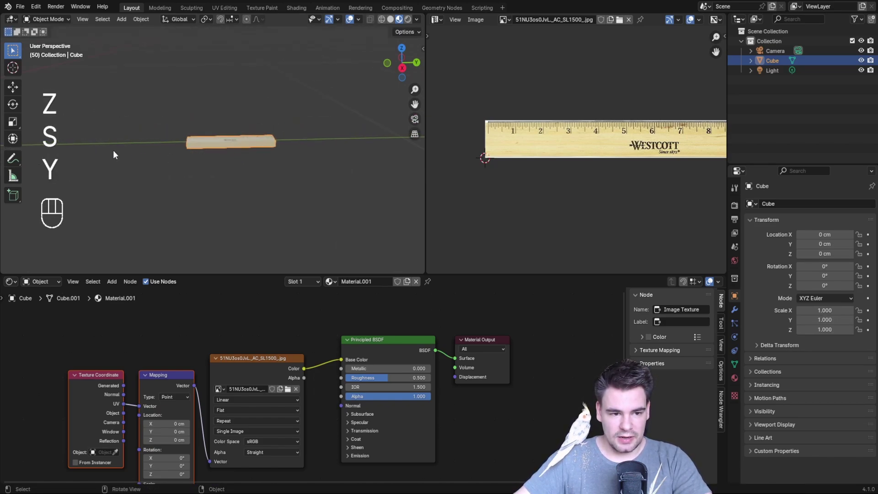
Step: Set the ruler's origin to its geometry
scroll(203, 134, up, 6)
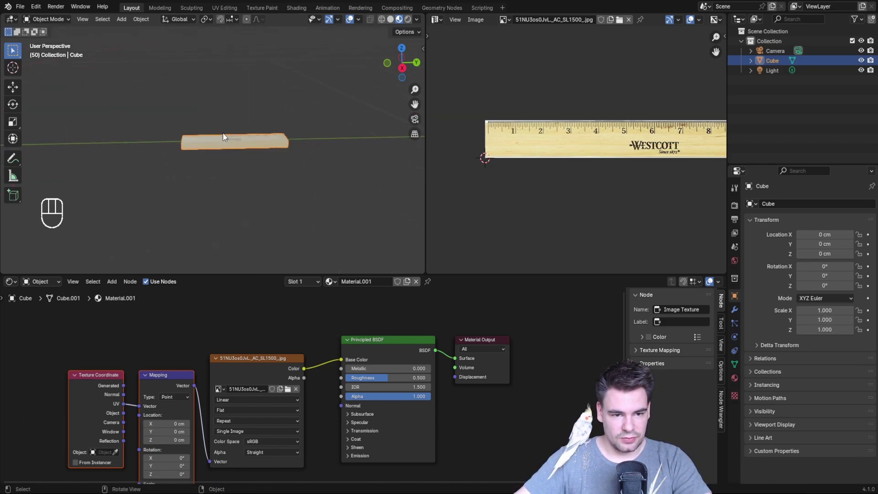
right_click(223, 132)
mouse_move(204, 166)
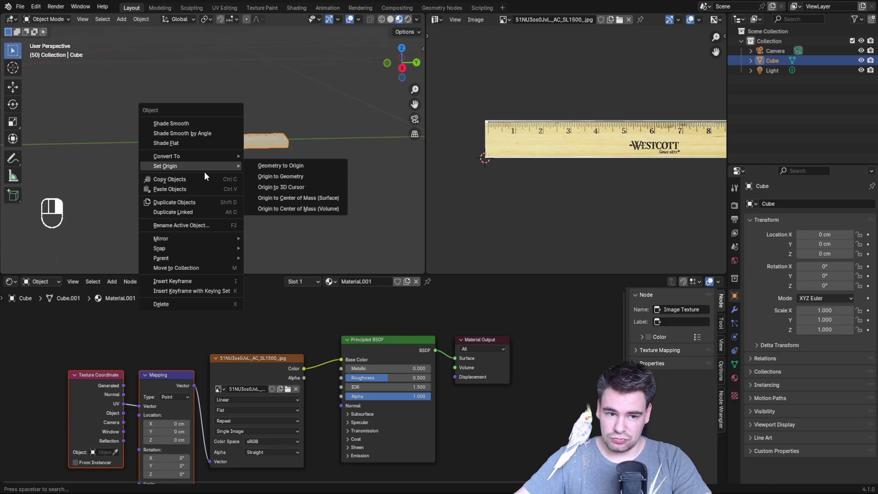
click(325, 178)
scroll(299, 134, up, 4)
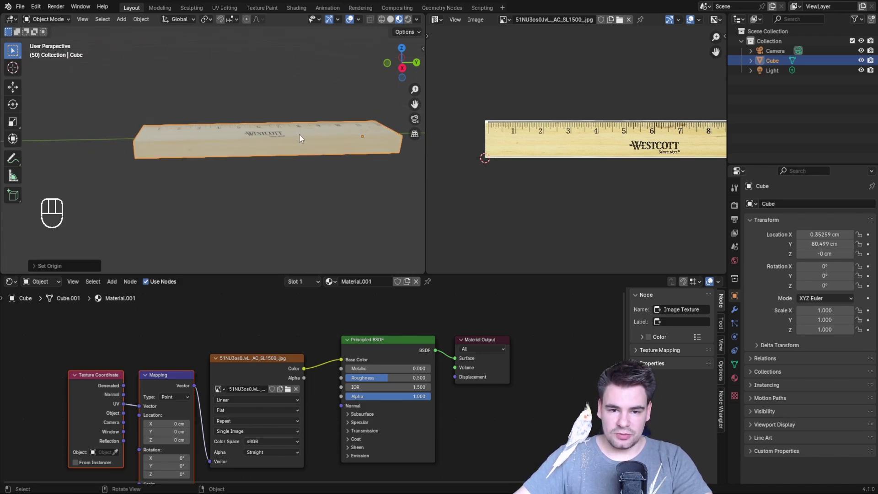
Step: Scale the ruler along the global Z axis to about 0.522 to make it thinner
middle_drag(300, 137, 329, 154)
key(s)
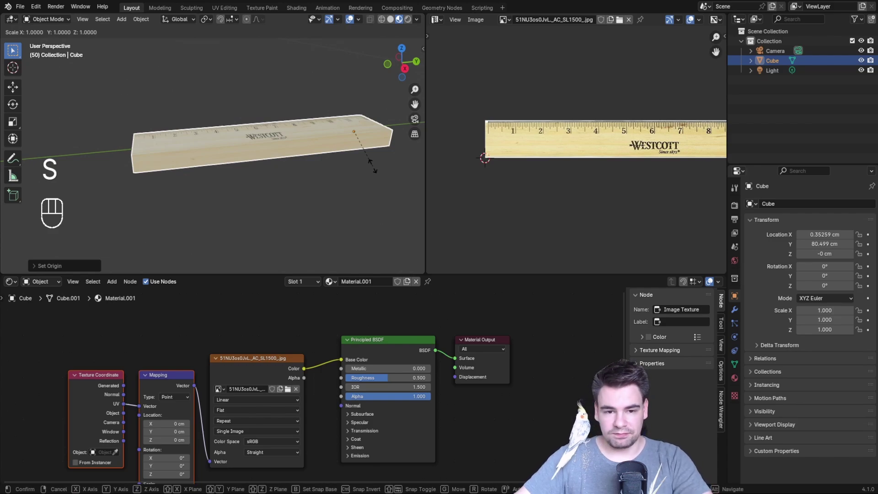
key(y)
key(x)
key(z)
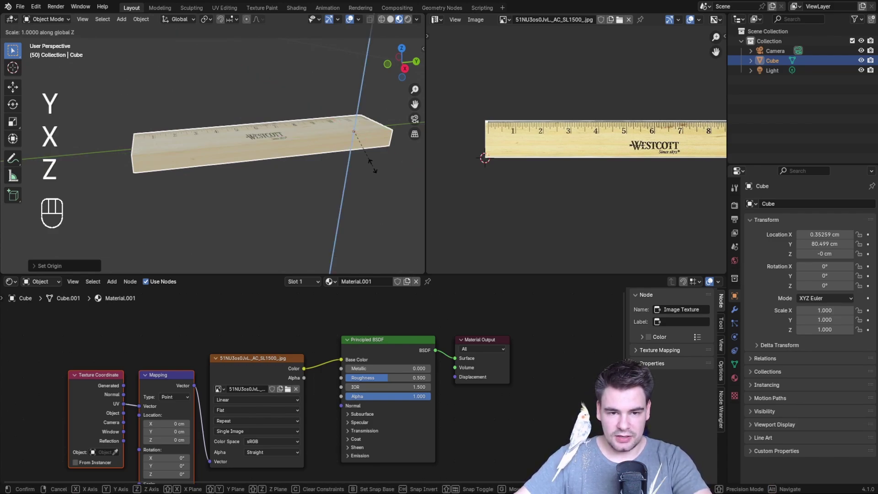
key(shift)
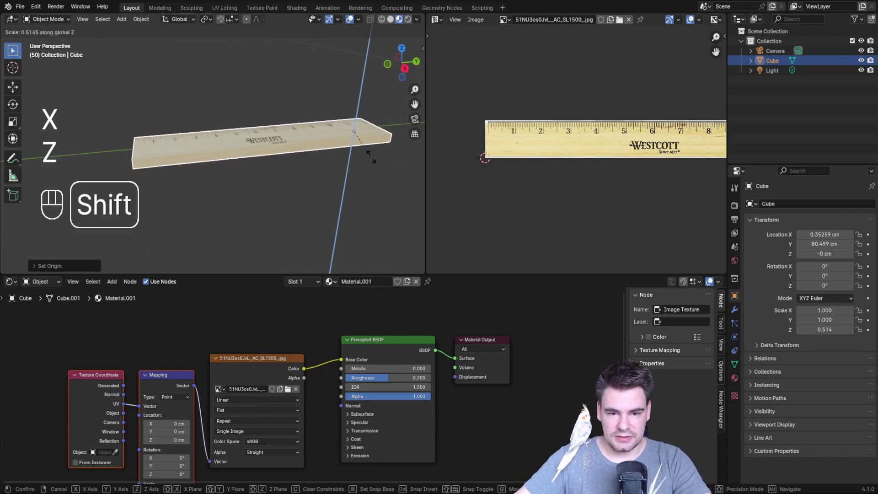
click(372, 154)
middle_drag(217, 149, 357, 137)
key(Tab)
key(Tab)
Step: Deselect the ruler, merge the UV Editor area into the 3D viewport and extend the viewport down over most of the node editor
click(216, 125)
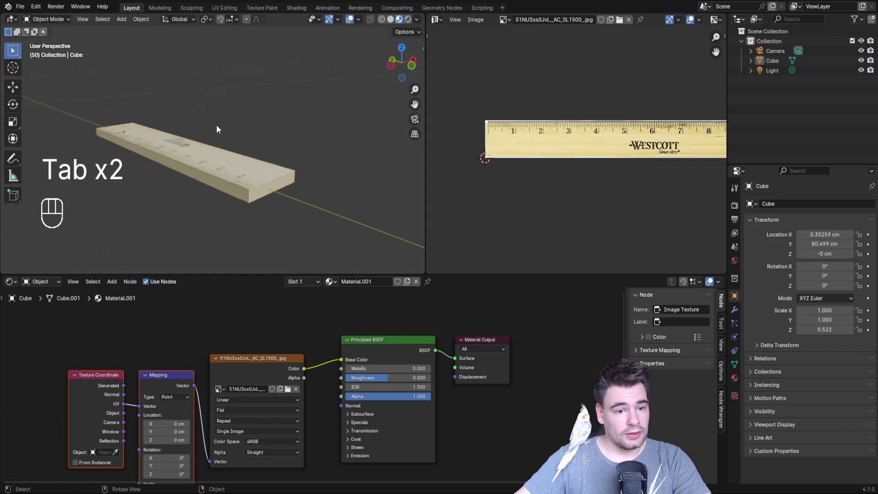
middle_drag(216, 125, 417, 125)
drag(419, 107, 347, 101)
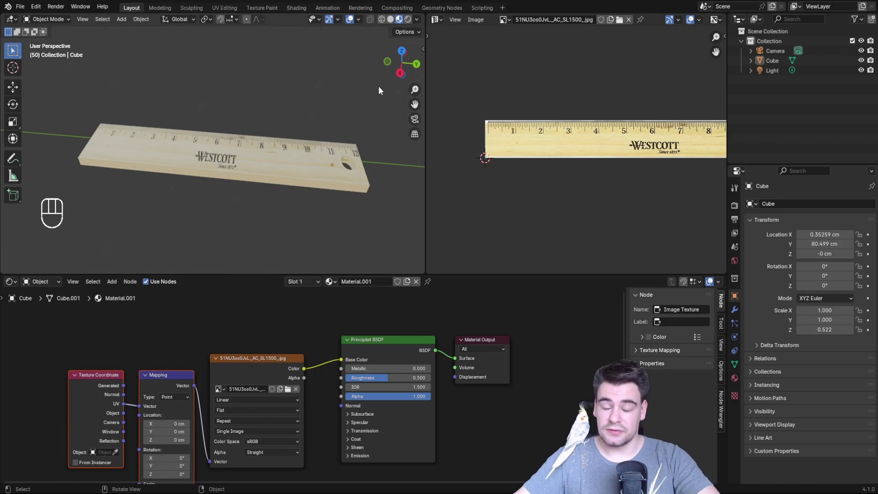
drag(429, 270, 458, 270)
drag(263, 273, 348, 470)
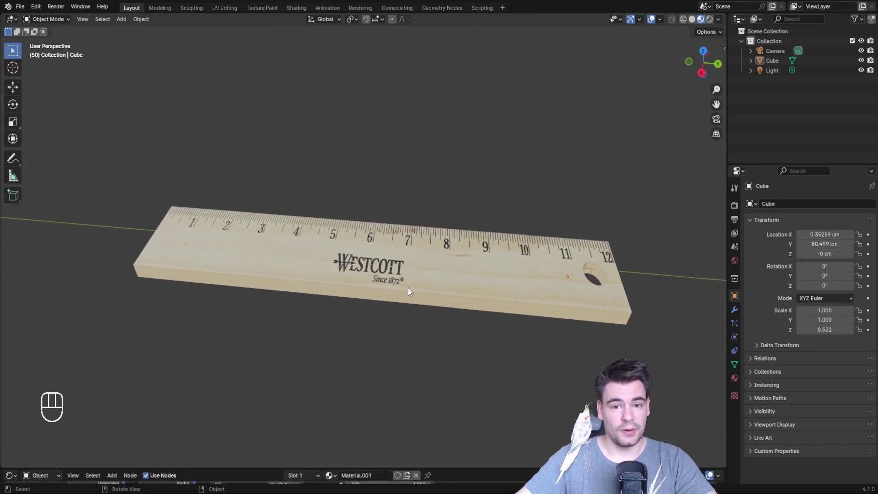